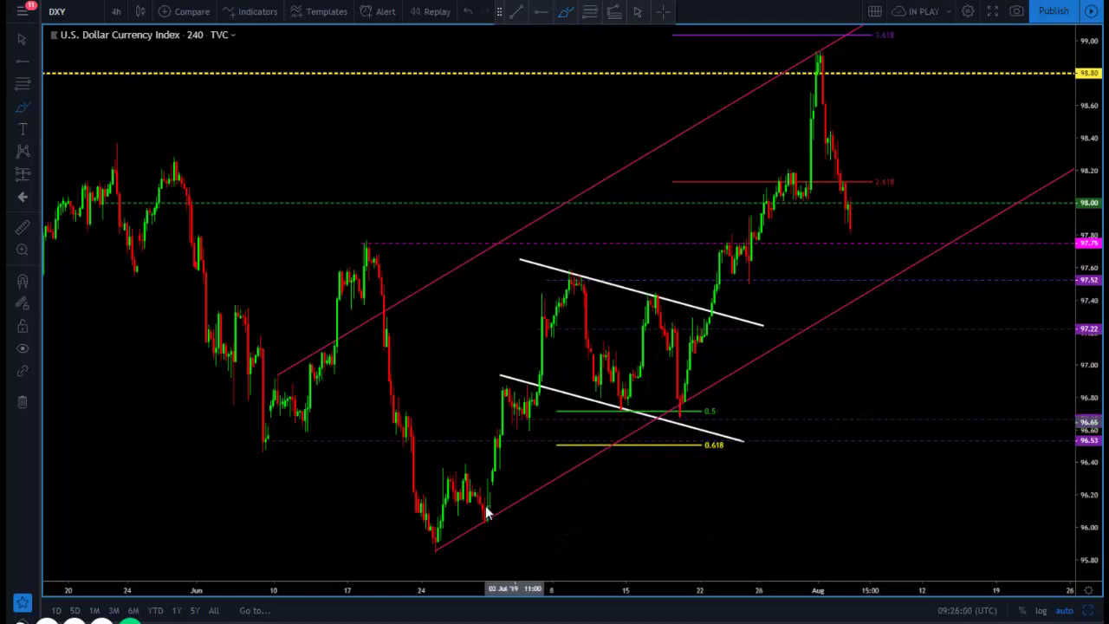
- Brush the rise, pullback and second rise to the 98.80 line, circle the early-August peak, and erase each mark
left_click_drag(455, 523, 593, 305)
mouse_move(609, 385)
left_mouse_down()
mouse_move(664, 298)
mouse_move(687, 426)
mouse_move(744, 264)
left_mouse_up()
mouse_move(822, 84)
left_mouse_down()
mouse_move(790, 90)
mouse_move(816, 74)
mouse_move(829, 88)
left_mouse_up()
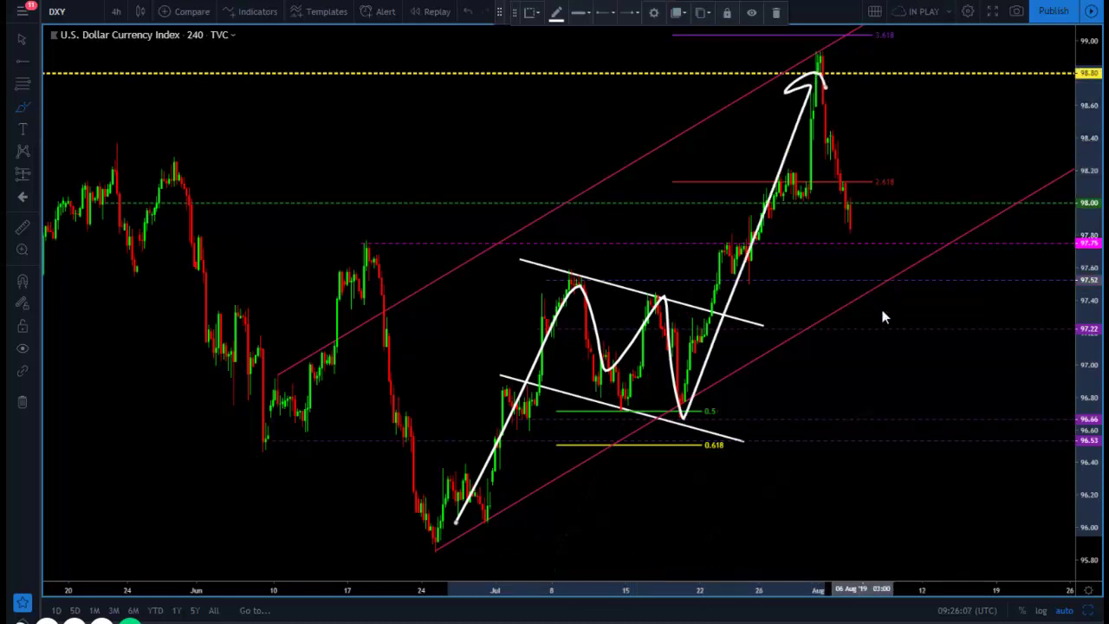
key("Delete")
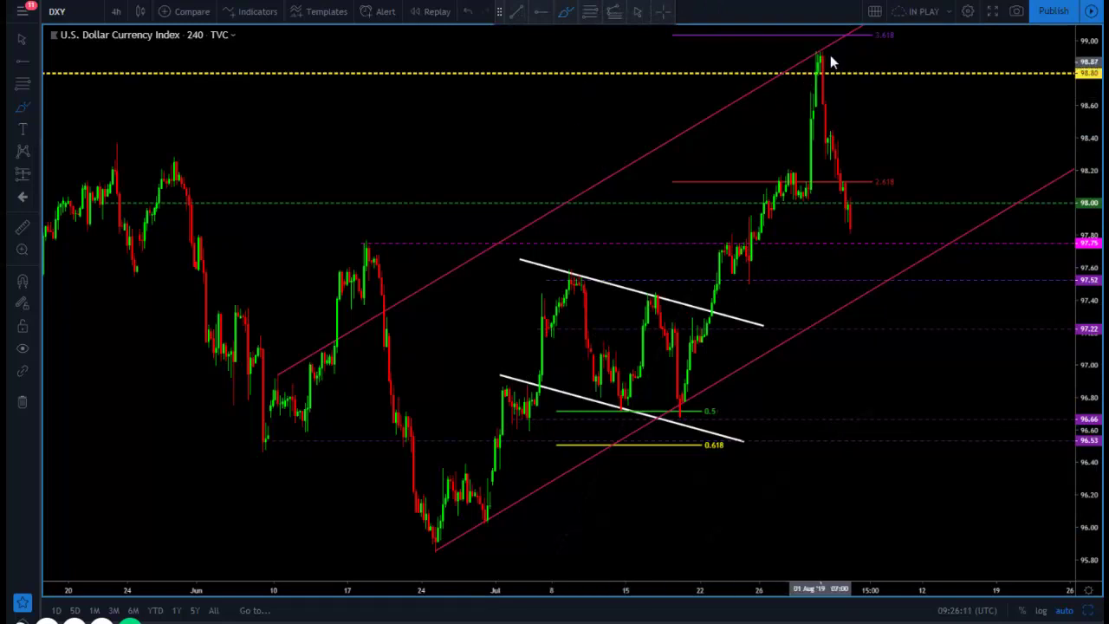
mouse_move(808, 57)
left_mouse_down()
mouse_move(830, 80)
mouse_move(810, 59)
left_mouse_up()
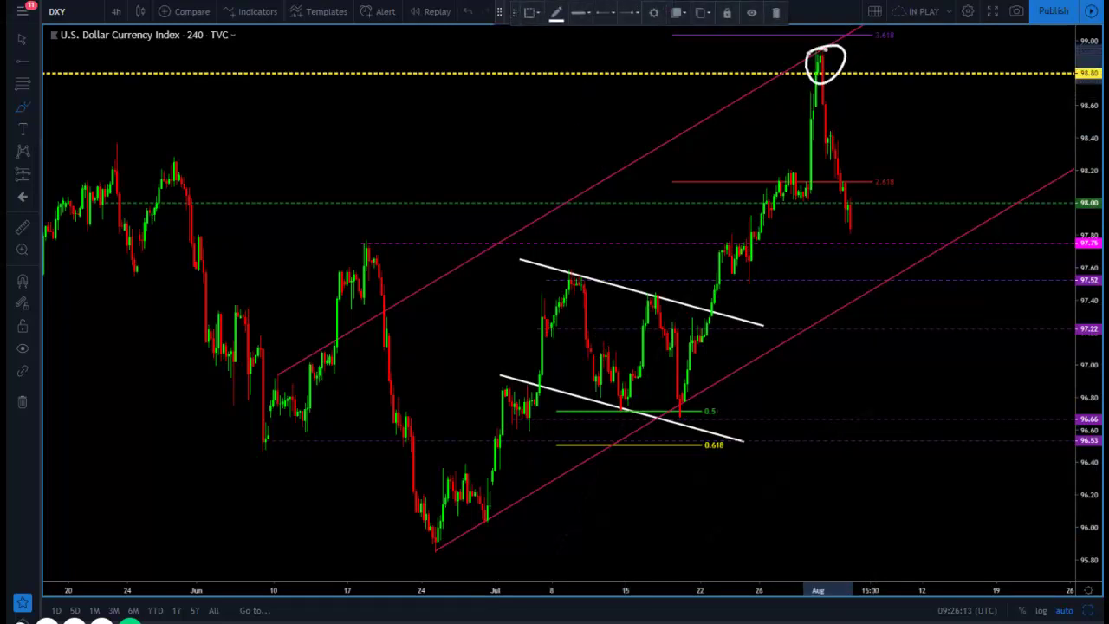
key("Delete")
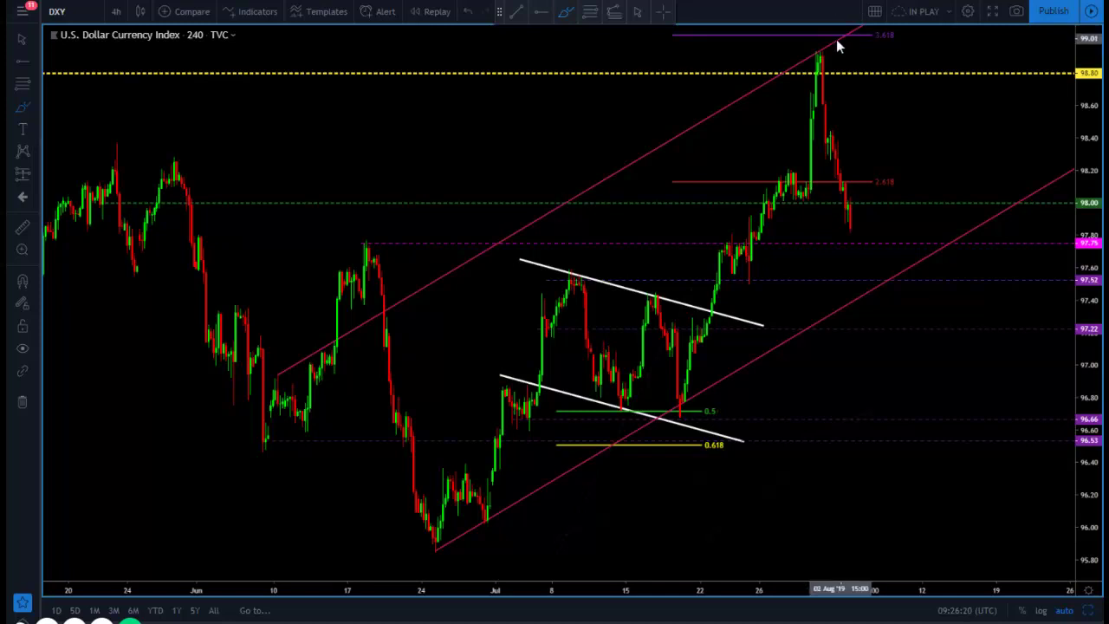
- Brush a down arrow from the early-August peak to the 2.618 level, circle the price zone around that level, and erase each mark
mouse_move(828, 65)
left_mouse_down()
mouse_move(842, 190)
mouse_move(882, 153)
left_mouse_up()
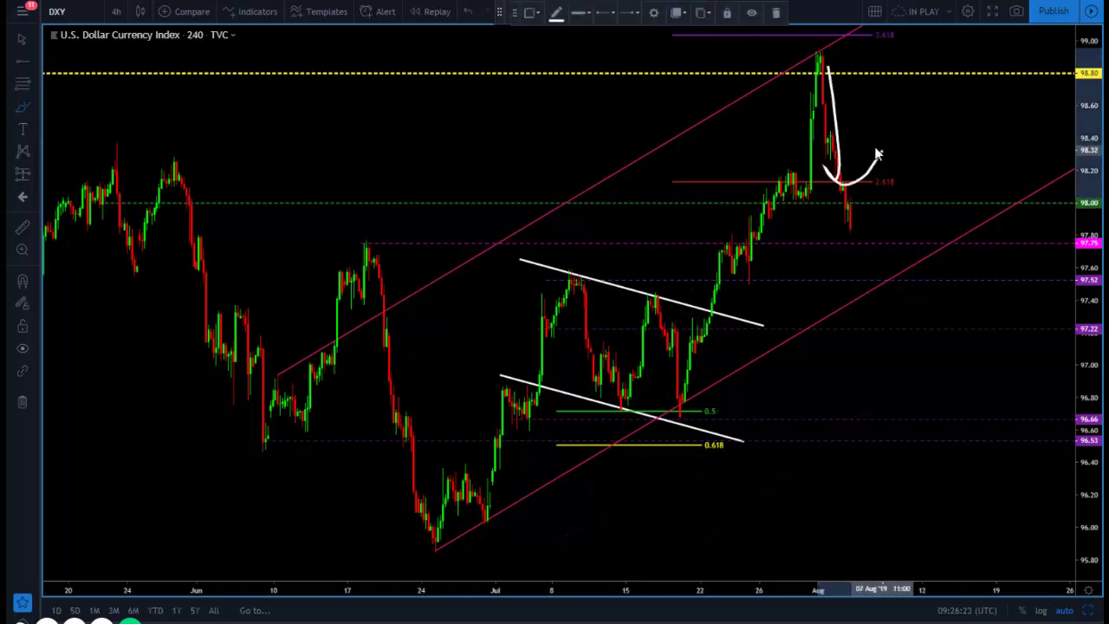
key("Delete")
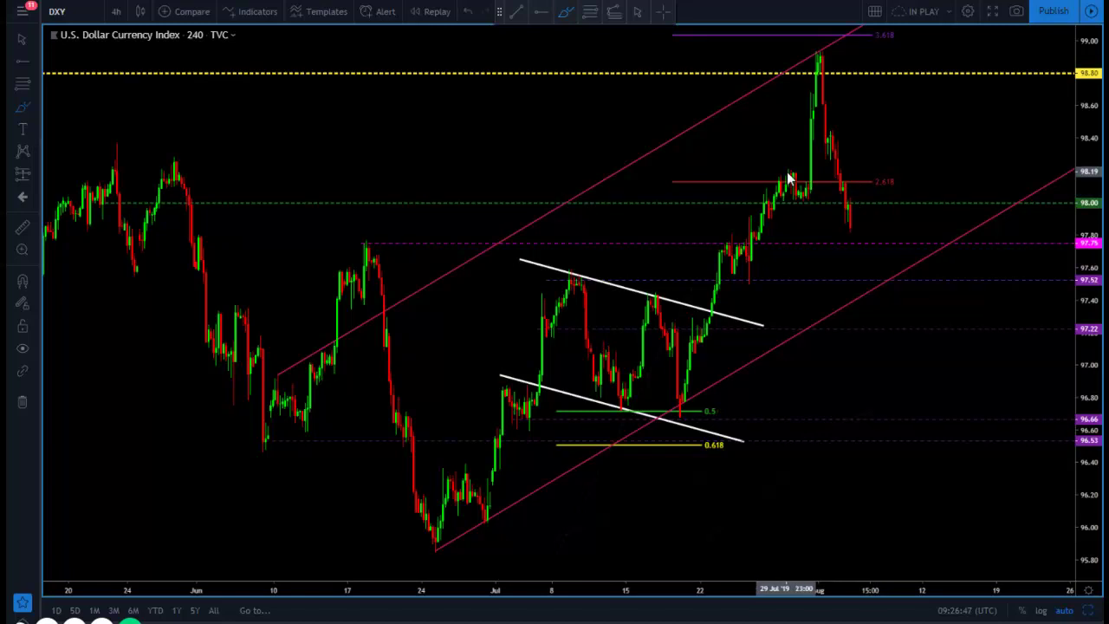
mouse_move(856, 177)
left_mouse_down()
mouse_move(833, 173)
mouse_move(824, 208)
mouse_move(848, 177)
left_mouse_up()
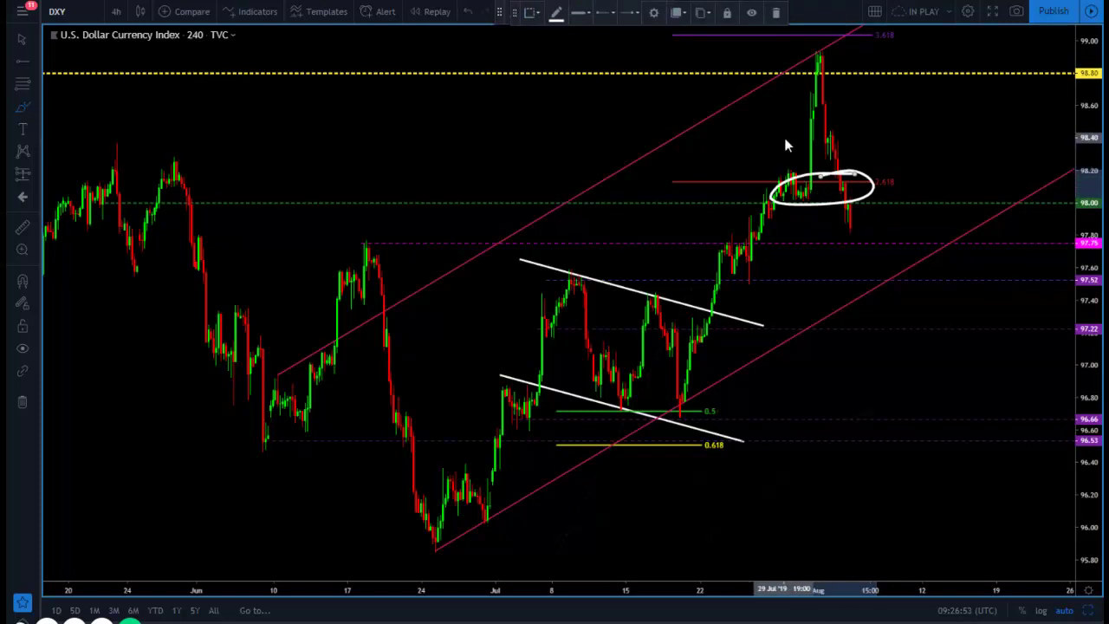
key("Delete")
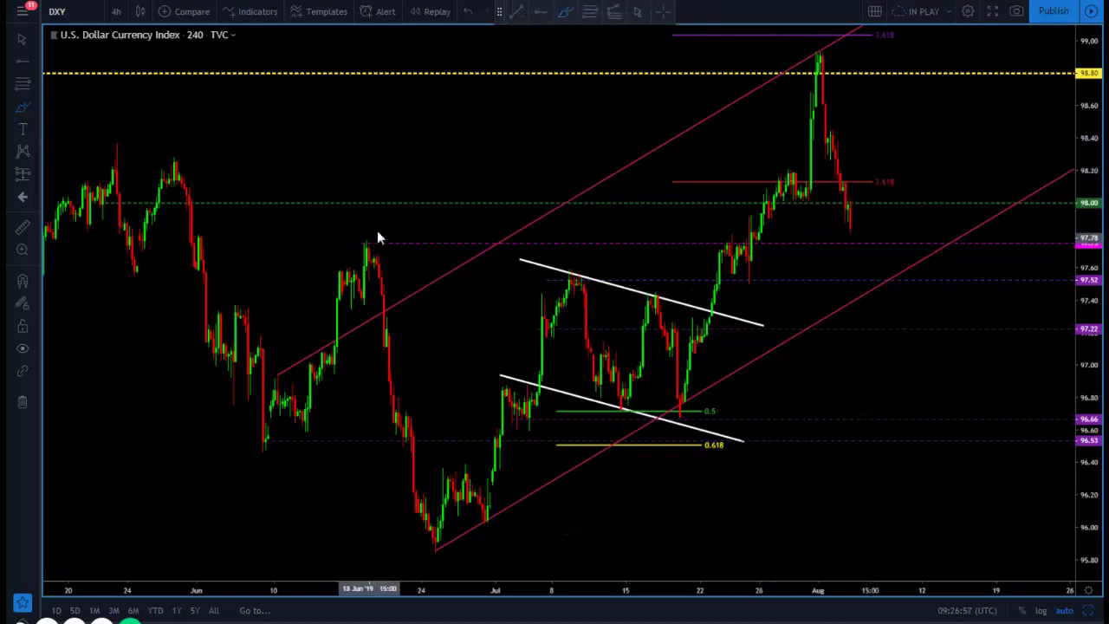
- Circle the mid-June high at the 97.75 line and the July high near the 97.52 line, erasing each mark
left_click_drag(362, 234, 366, 239)
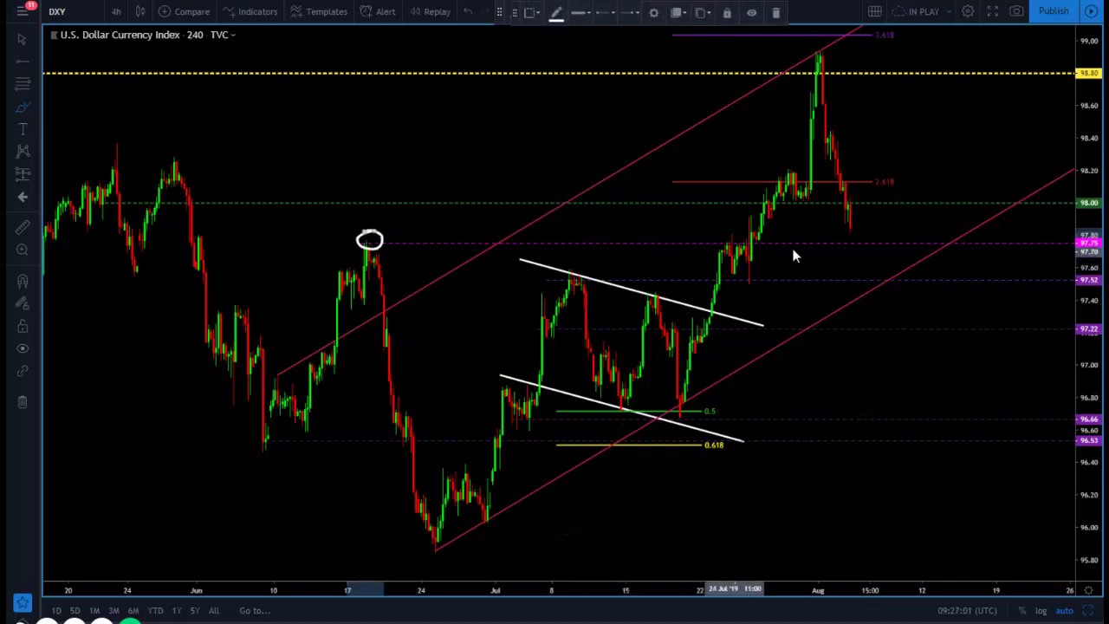
key("Delete")
mouse_move(571, 280)
left_mouse_down()
mouse_move(565, 287)
mouse_move(680, 286)
mouse_move(577, 271)
left_mouse_up()
key("Delete")
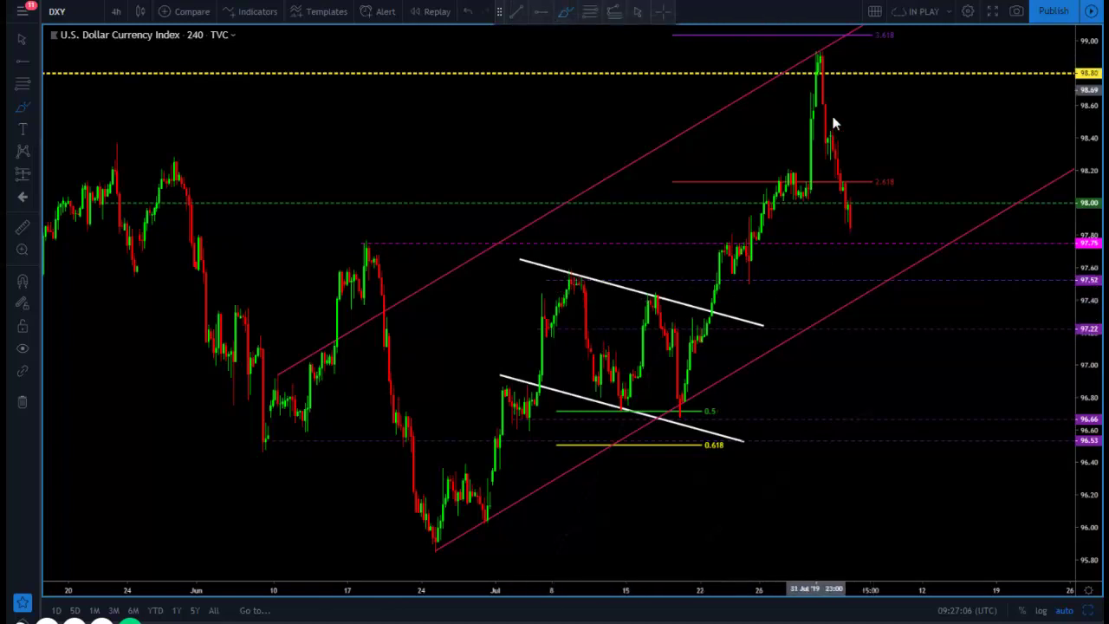
- Brush a projected path from the August peak down to 97.52 and back up to 98.80, and erase it
mouse_move(819, 54)
left_mouse_down()
mouse_move(884, 289)
mouse_move(1027, 64)
mouse_move(998, 82)
mouse_move(1031, 89)
left_mouse_up()
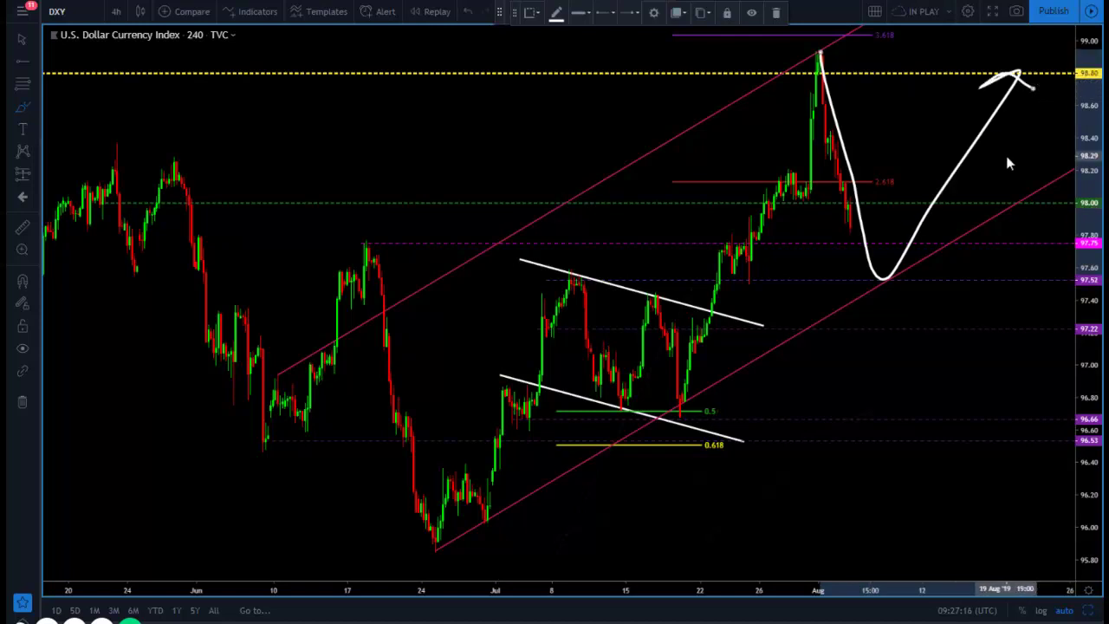
key("Delete")
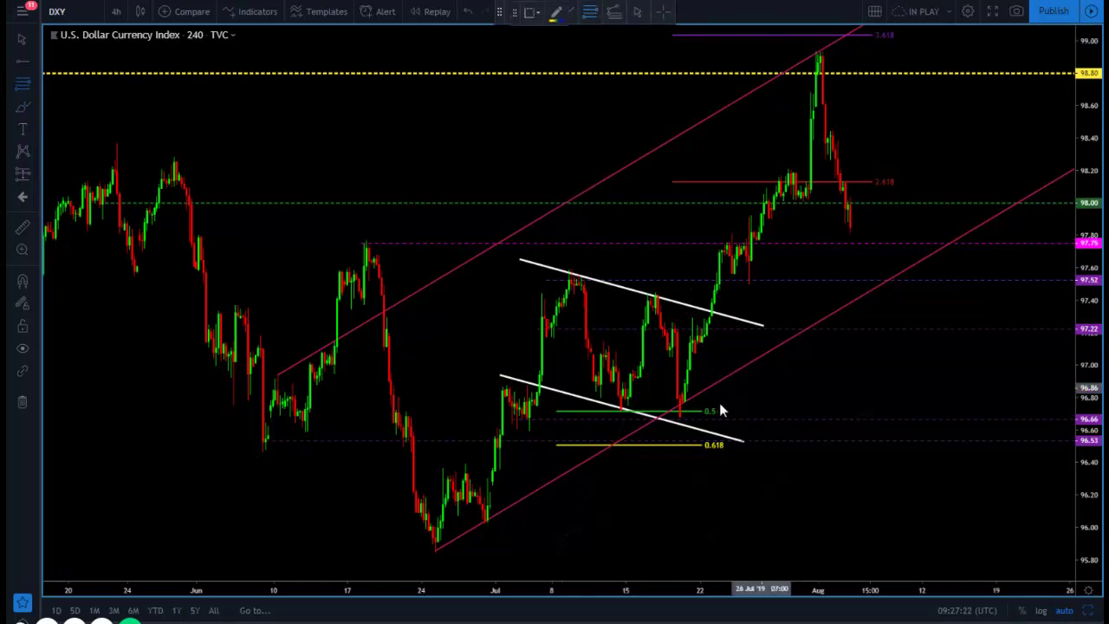
- Place a Fibonacci retracement from about 96.67 near the mid-July low level to 98.80 at the yellow dashed line
left_click(827, 419)
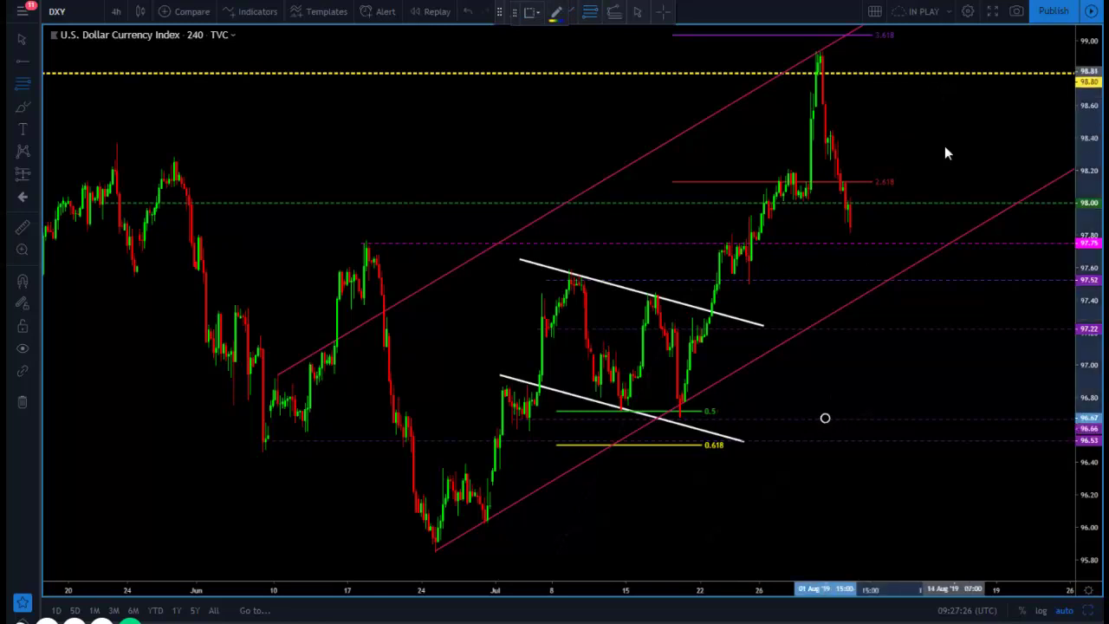
left_click(688, 414)
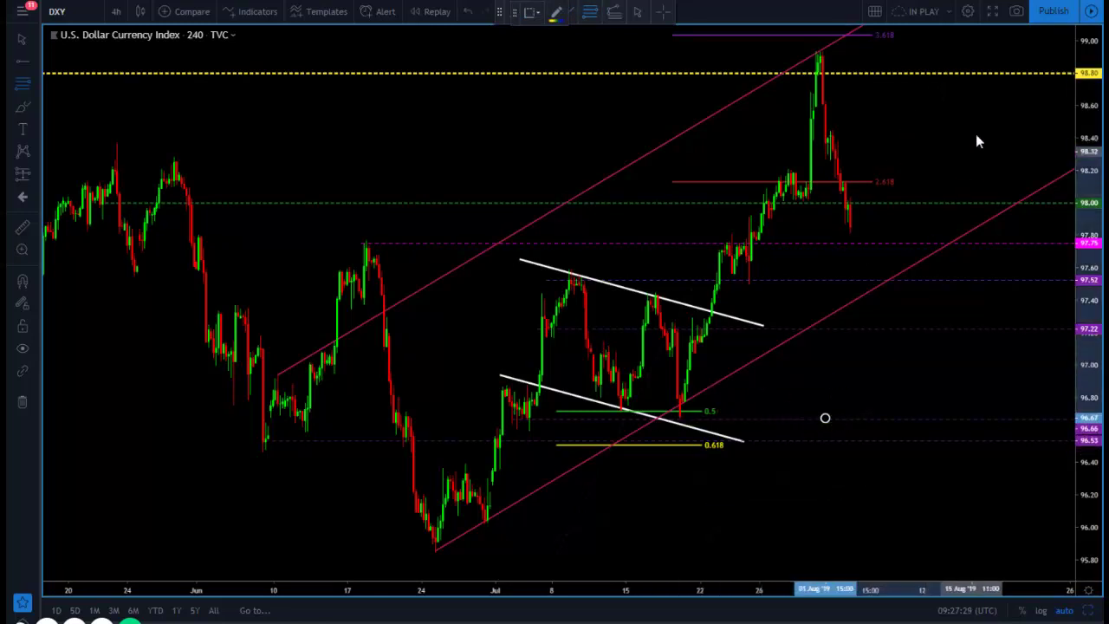
left_click(997, 75)
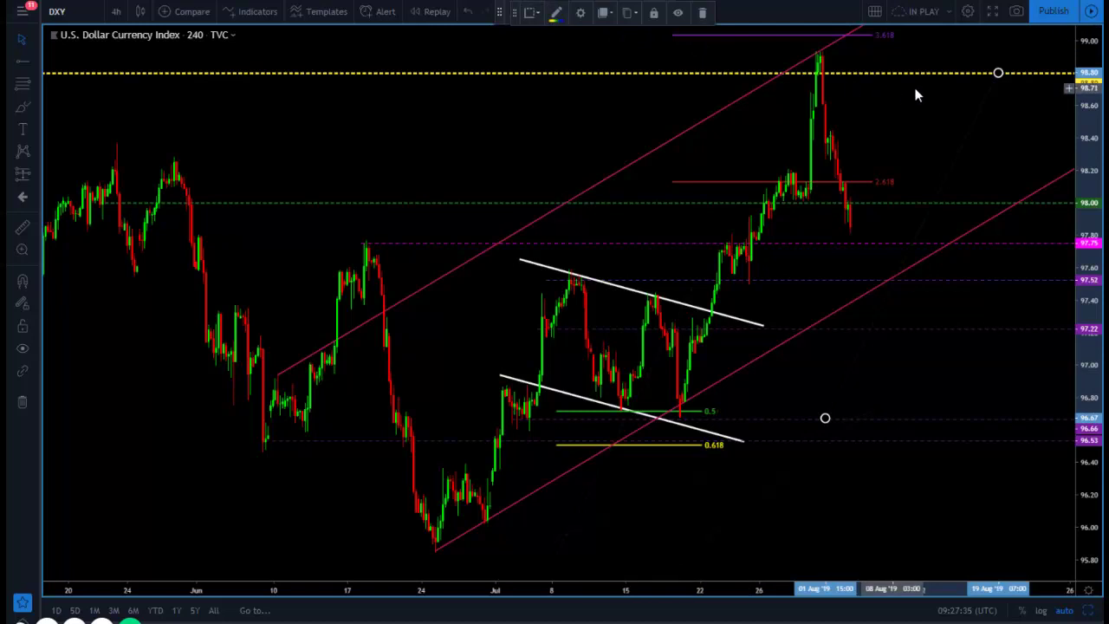
left_click(649, 54)
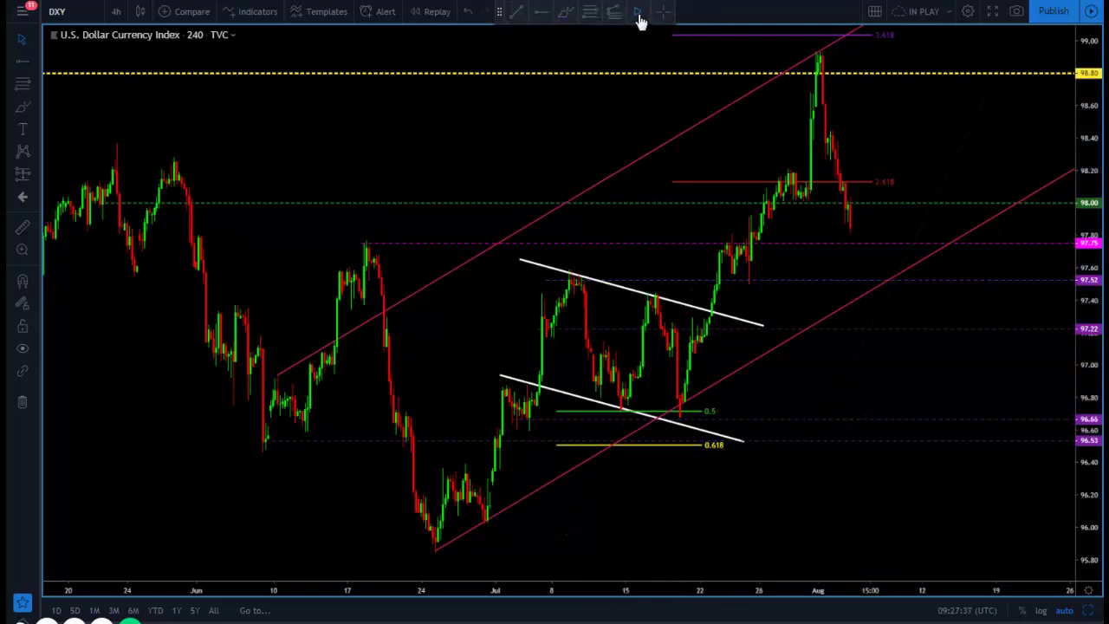
- Brush arrows to the 98.80 line from the mid-July low and from the late-June low, erasing each one
left_click(558, 19)
mouse_move(682, 409)
left_mouse_down()
mouse_move(858, 67)
mouse_move(866, 98)
left_mouse_up()
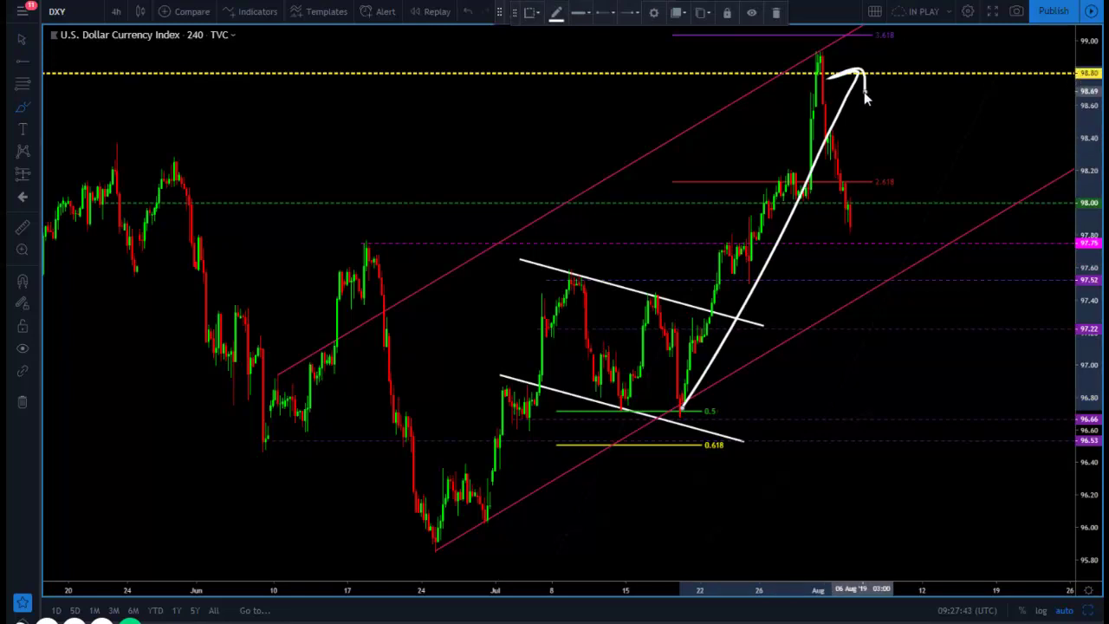
key("Delete")
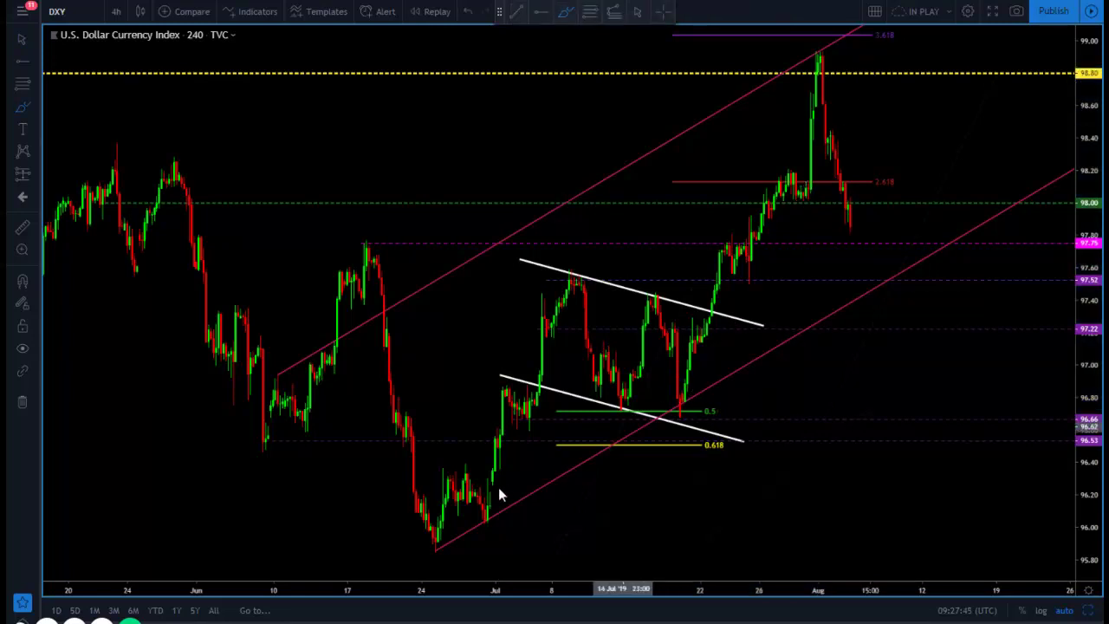
mouse_move(434, 548)
left_mouse_down()
mouse_move(723, 252)
mouse_move(878, 71)
mouse_move(889, 90)
left_mouse_up()
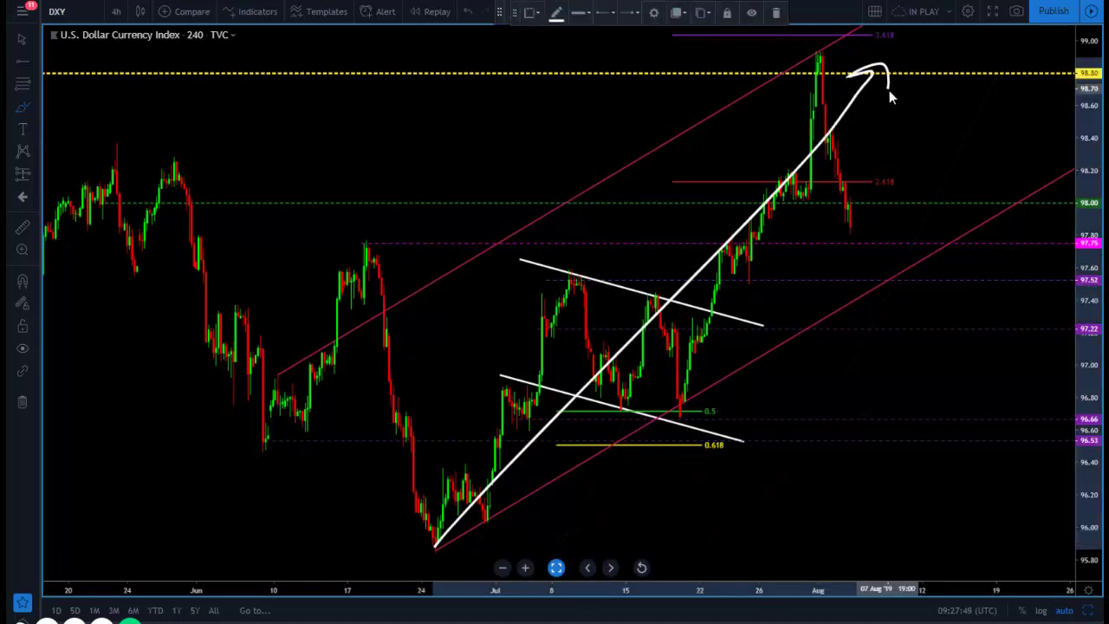
key("Delete")
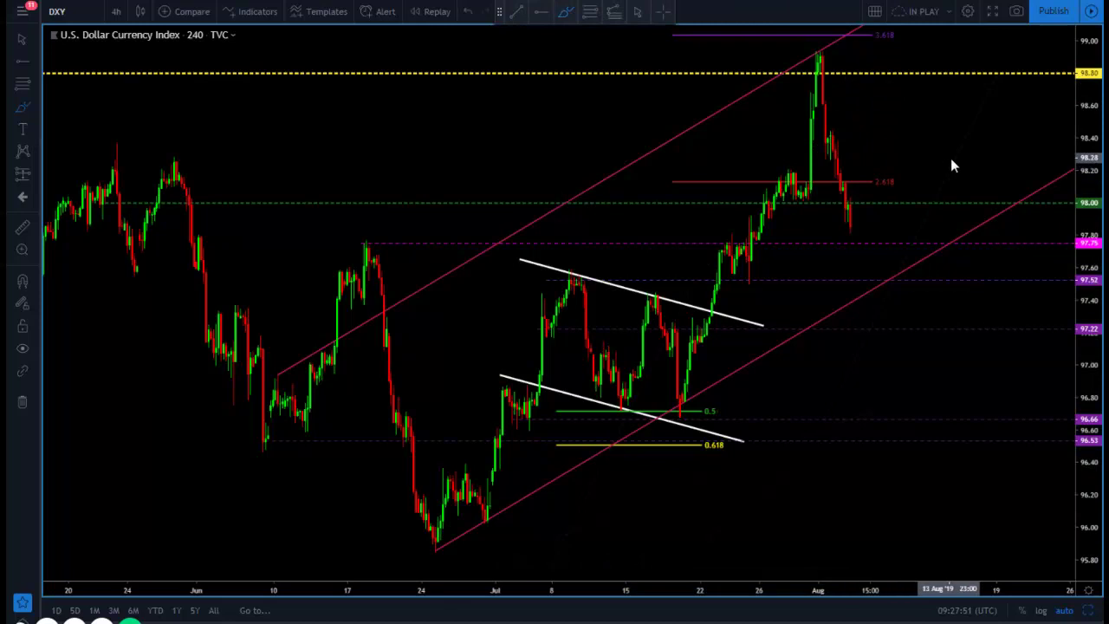
- Show the 0.5 and 0.618 levels on the new Fibonacci retracement
left_click(638, 12)
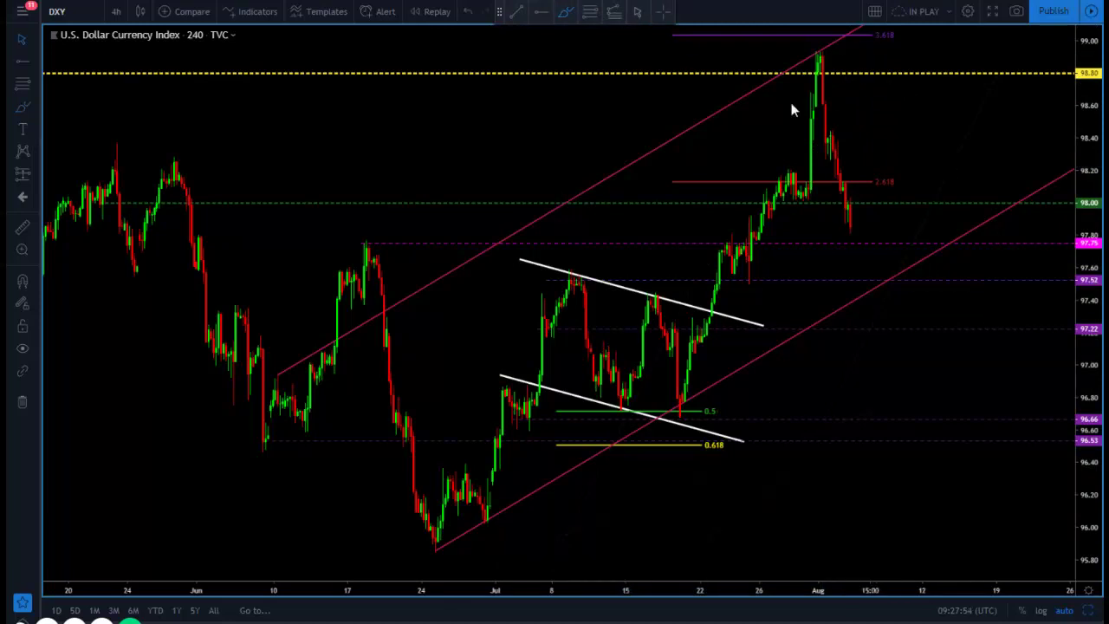
left_click(952, 169)
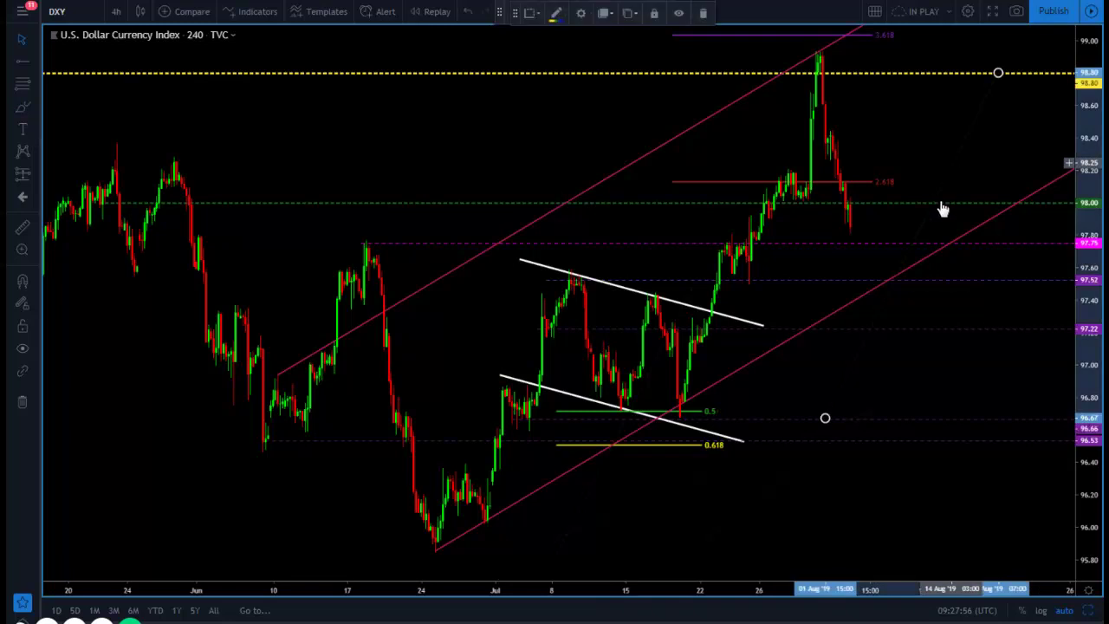
double_click(830, 413)
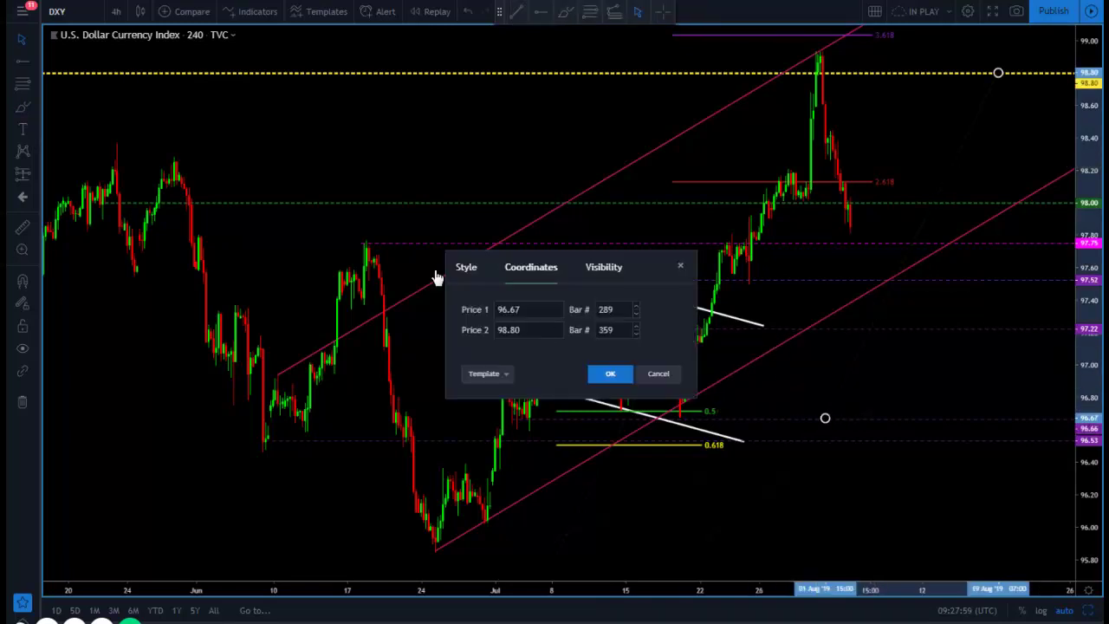
left_click(465, 269)
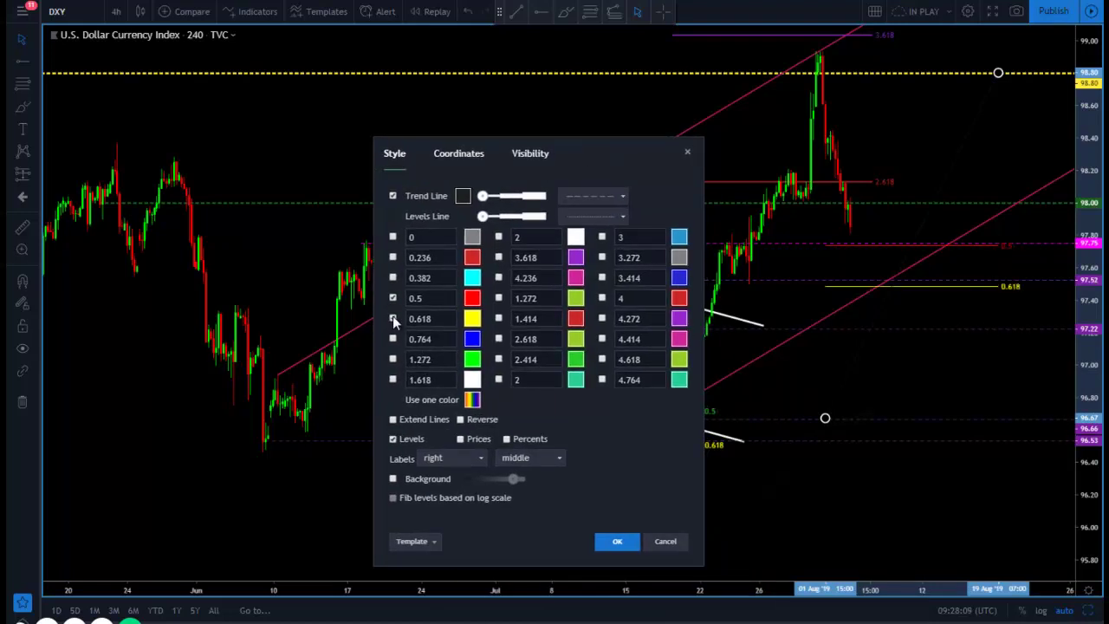
left_click(617, 542)
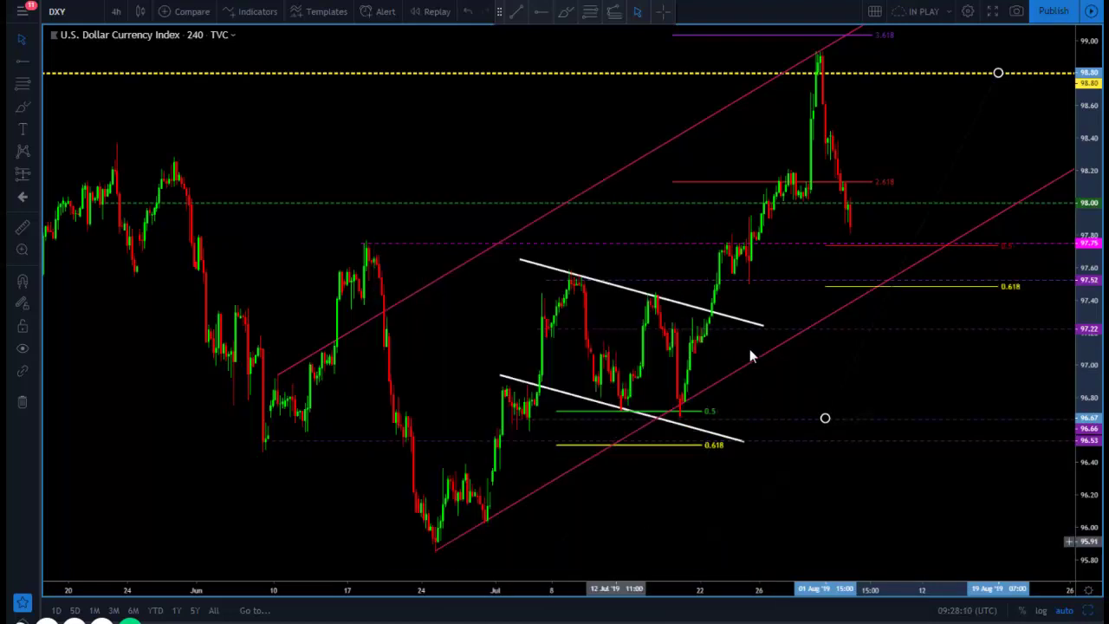
left_click(556, 40)
- Brush ovals around the zone between the new 0.5 and 0.618 levels and along the 97.52 line, undoing each one
left_click(569, 15)
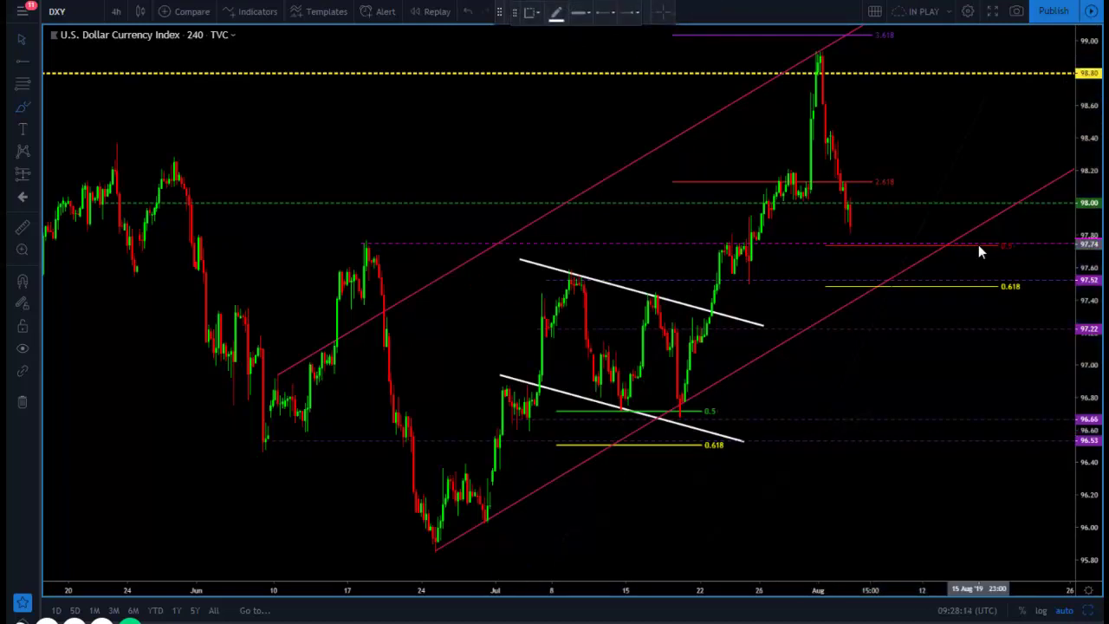
mouse_move(816, 257)
left_mouse_down()
mouse_move(920, 239)
mouse_move(955, 266)
mouse_move(925, 245)
left_mouse_up()
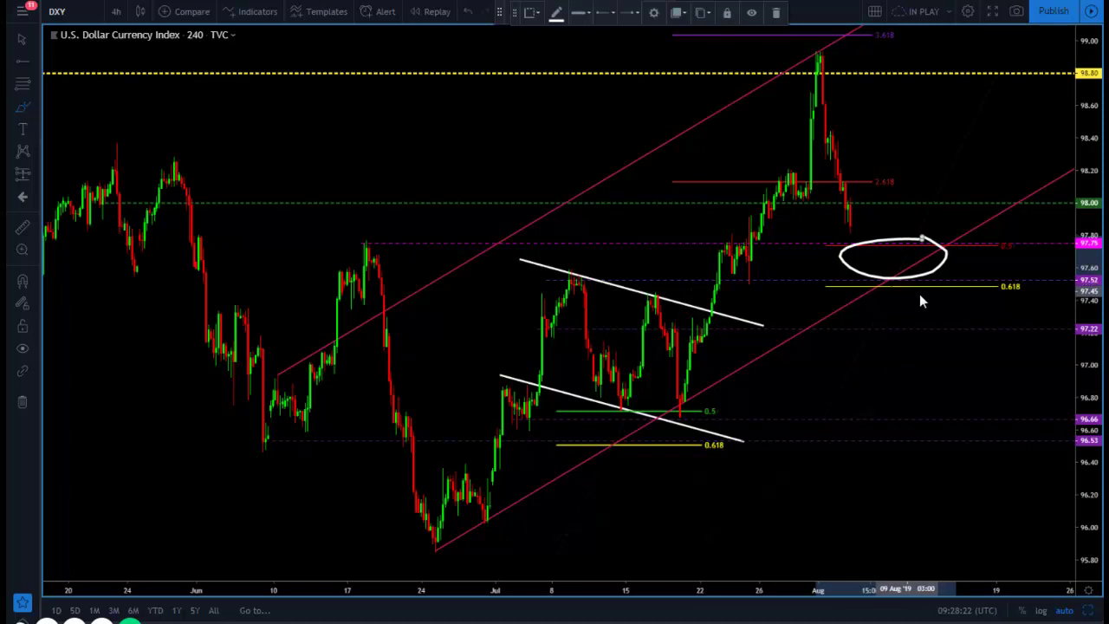
key("ctrl+z")
mouse_move(583, 269)
left_mouse_down()
mouse_move(572, 277)
mouse_move(767, 289)
left_mouse_up()
mouse_move(839, 302)
left_mouse_down()
mouse_move(871, 287)
mouse_move(785, 265)
mouse_move(594, 277)
left_mouse_up()
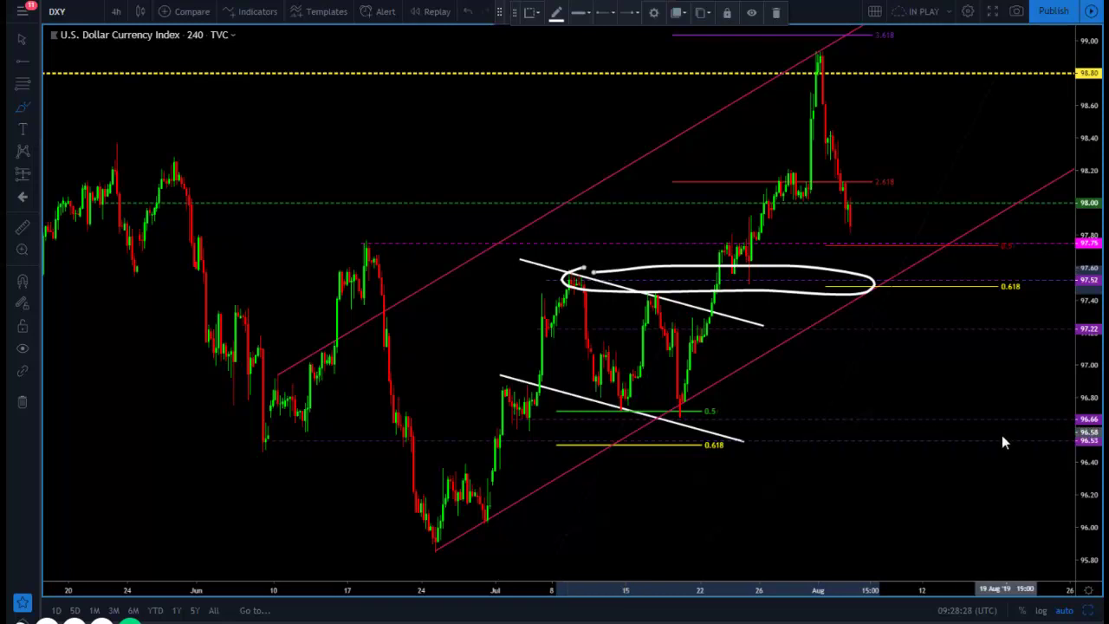
key("ctrl+z")
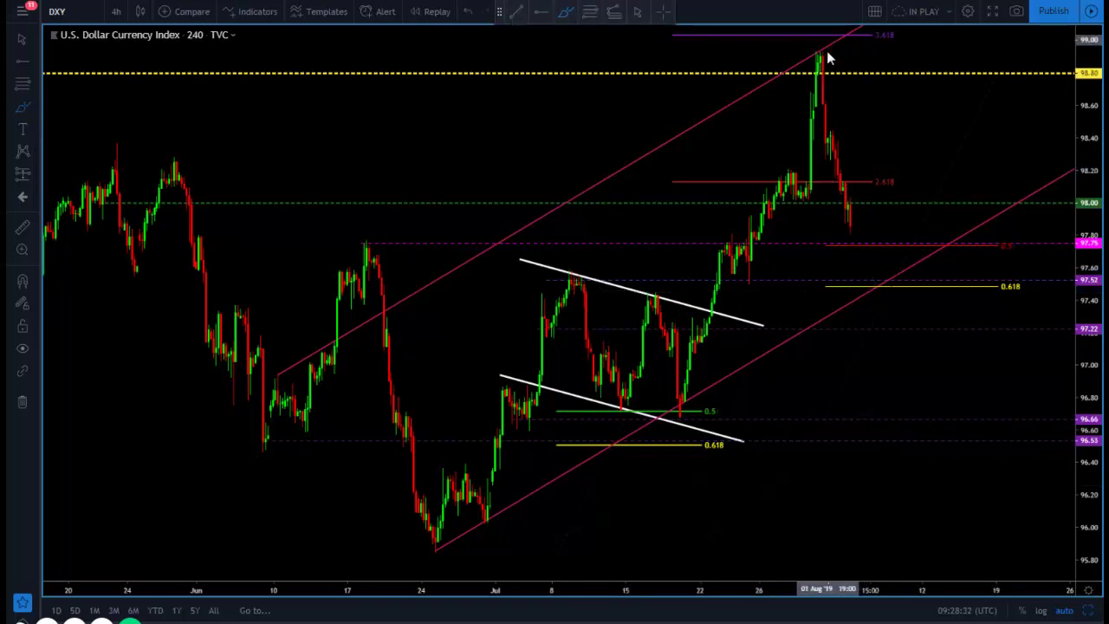
- Brush a projected price path from the latest candles near 98.00 to just above the 98.80 line
mouse_move(854, 204)
left_mouse_down()
mouse_move(883, 287)
mouse_move(1035, 69)
mouse_move(1015, 37)
mouse_move(1047, 36)
mouse_move(1051, 62)
left_mouse_up()
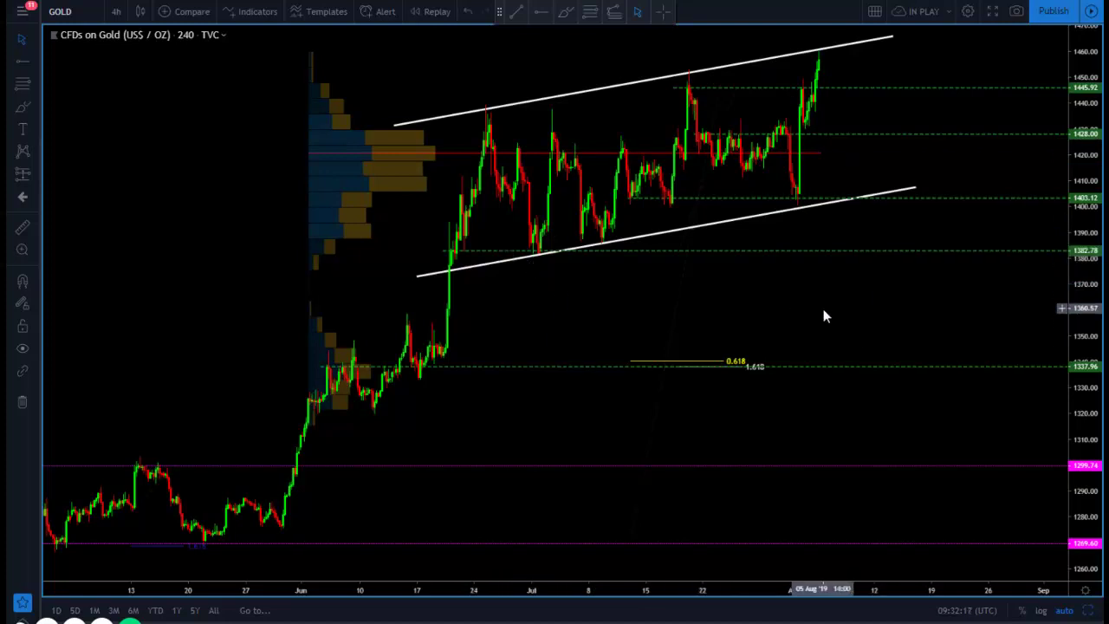
- Brush an oval around the late-June and early-July lows on the 1382.78 line of the gold chart, and erase it
scroll(850, 326, "up", 3)
left_click_drag(832, 324, 947, 364)
scroll(947, 356, "up", 1)
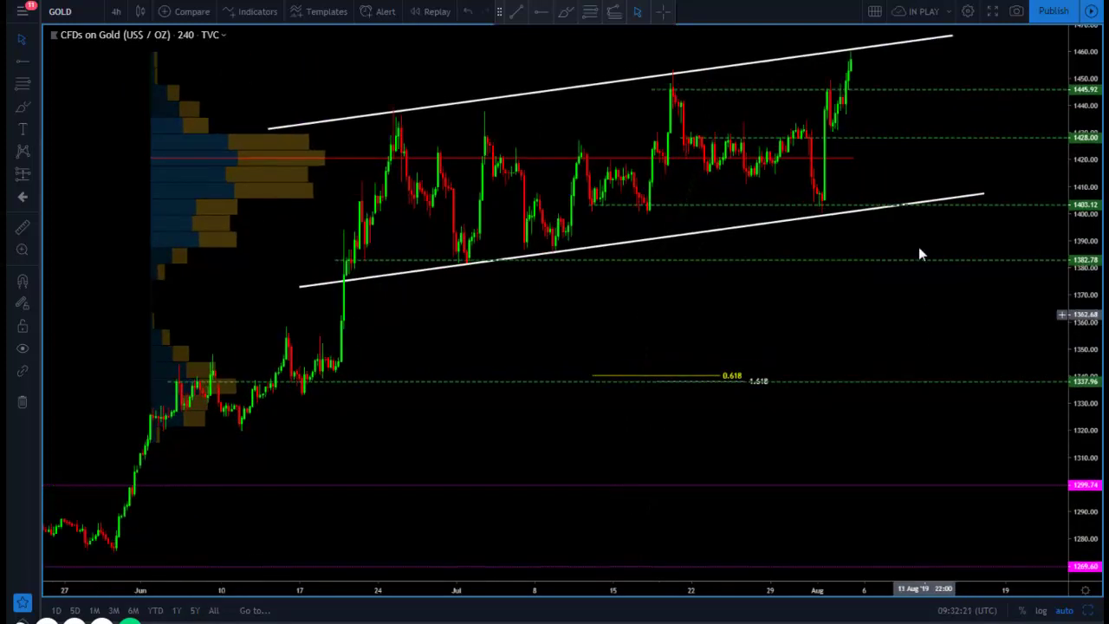
left_click(568, 15)
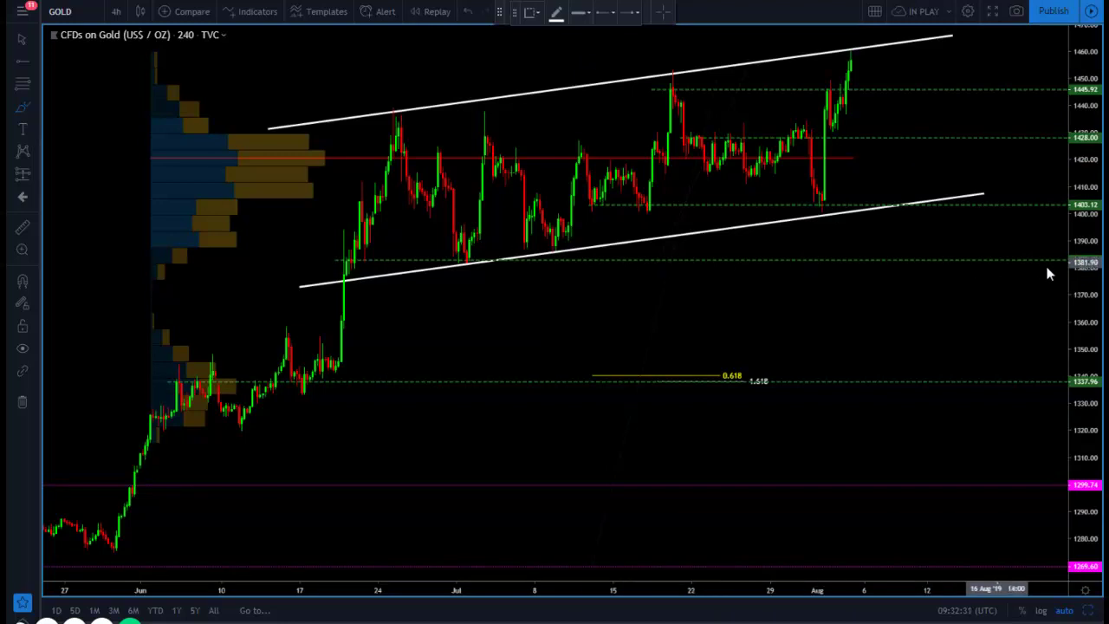
mouse_move(359, 254)
left_mouse_down()
mouse_move(505, 285)
mouse_move(520, 261)
mouse_move(520, 274)
left_mouse_up()
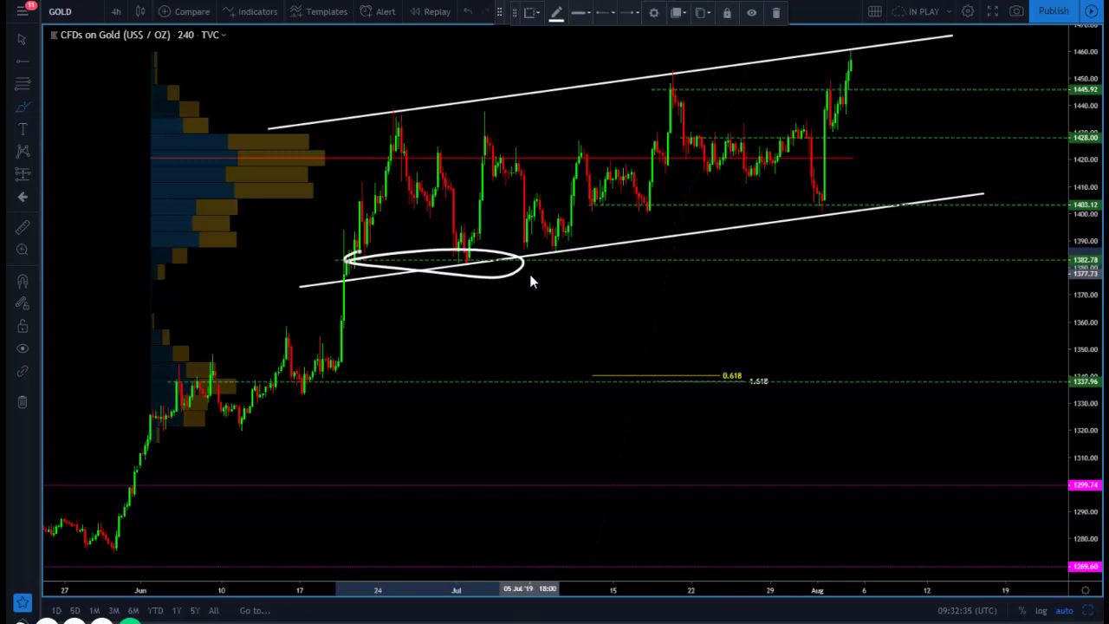
key("Delete")
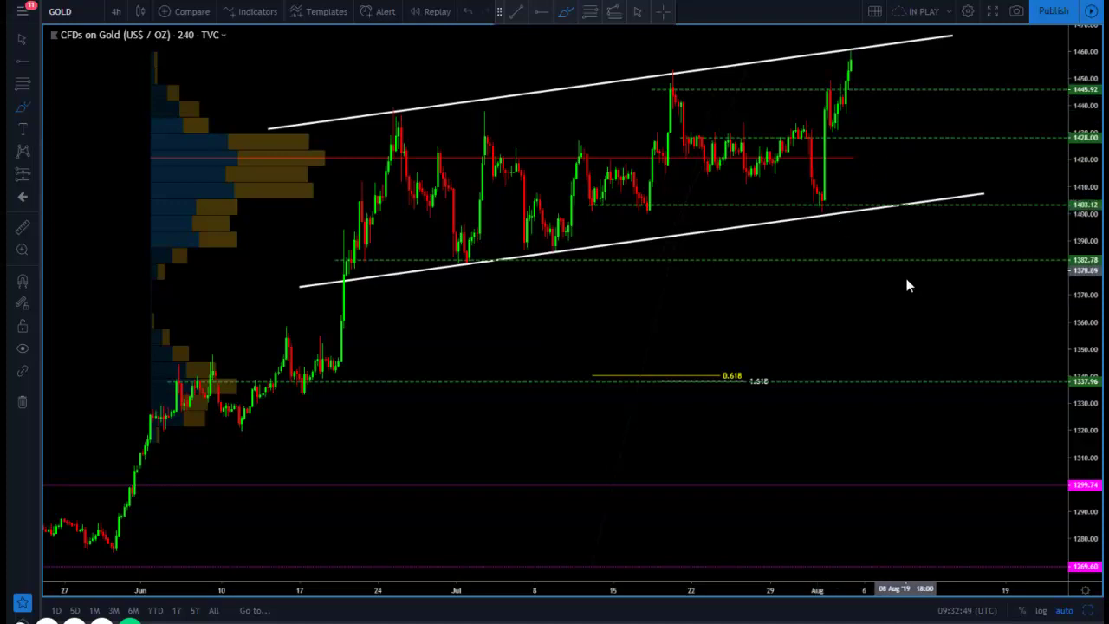
- Circle the early-August low at the 1403.12 line on the gold chart
mouse_move(821, 198)
left_mouse_down()
mouse_move(840, 208)
mouse_move(810, 196)
mouse_move(825, 191)
left_mouse_up()
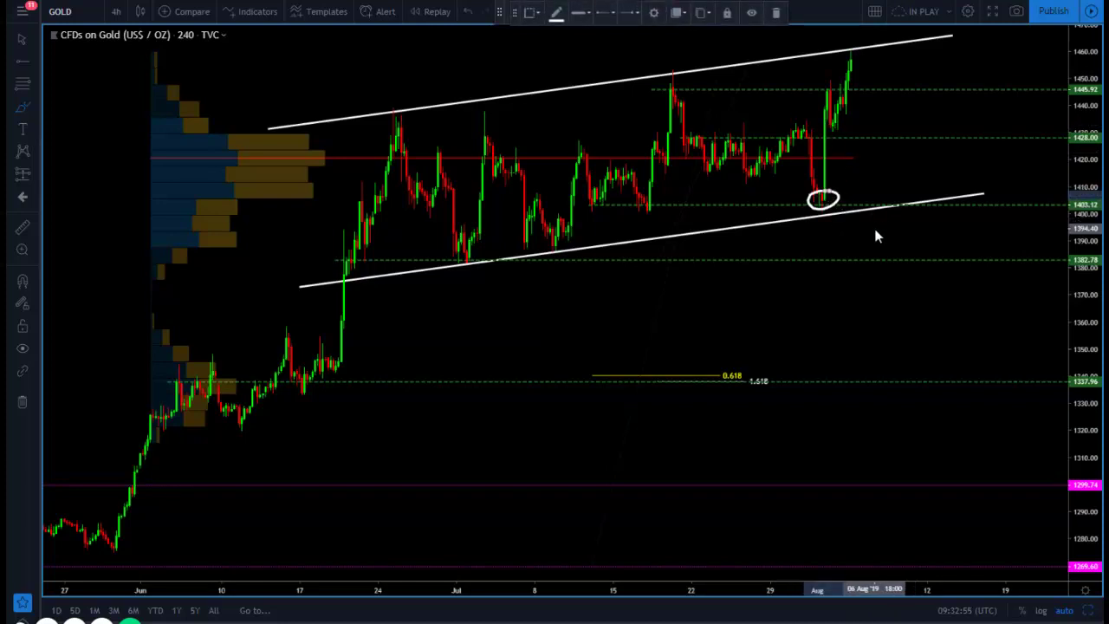
- Undo the early-August low's circle, and brush ovals around the early-August and late-July candles on the 1428.00 line, erasing each
key("ctrl+z")
mouse_move(825, 129)
left_mouse_down()
mouse_move(804, 141)
mouse_move(847, 146)
mouse_move(835, 129)
mouse_move(825, 134)
left_mouse_up()
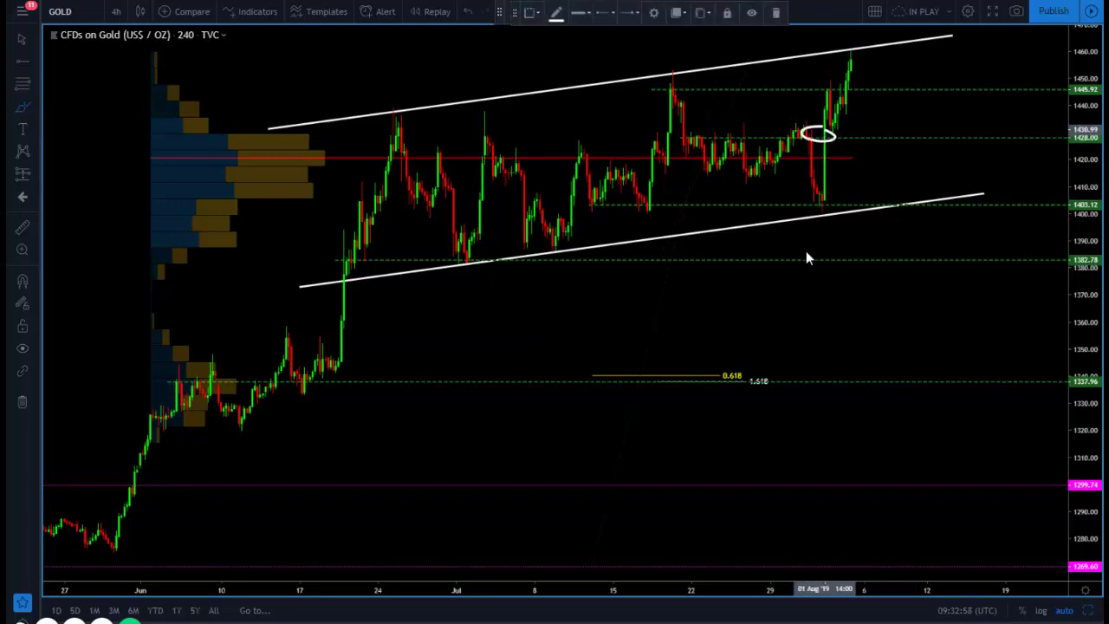
key("ctrl+z")
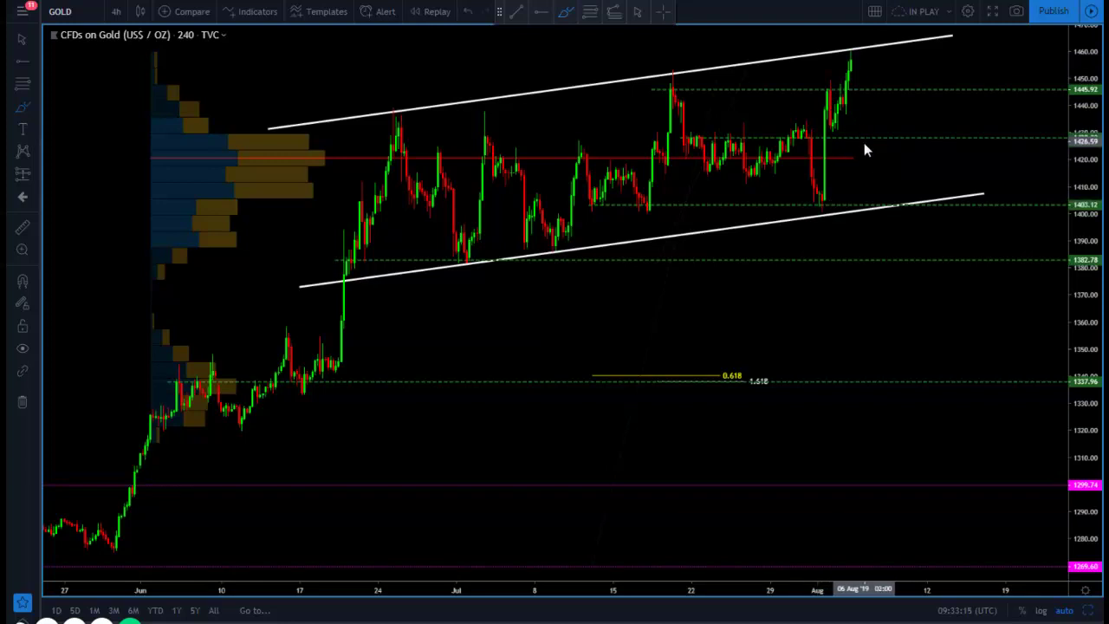
mouse_move(759, 126)
left_mouse_down()
mouse_move(705, 161)
mouse_move(842, 148)
mouse_move(817, 124)
mouse_move(806, 131)
left_mouse_up()
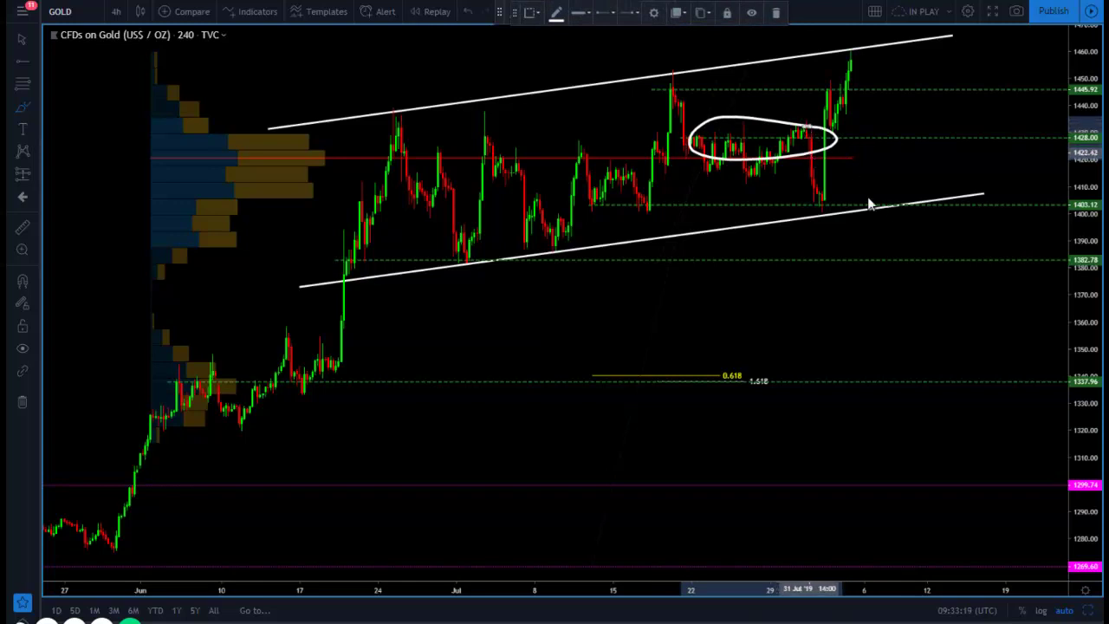
key("Delete")
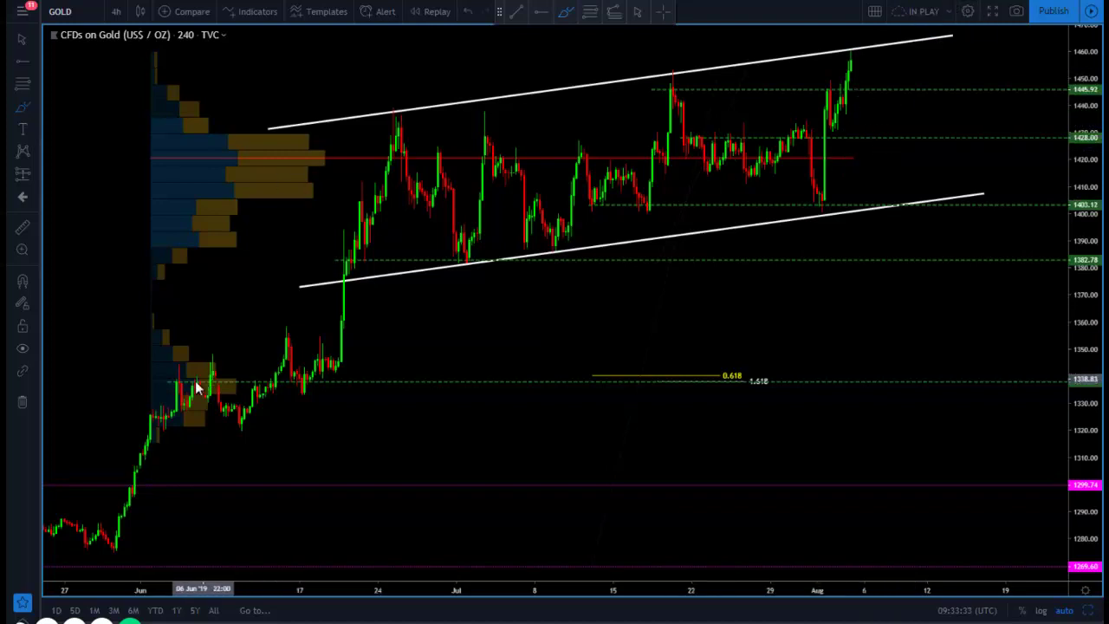
- Brush a tall oval around the volume profile on the gold chart, and erase it
mouse_move(141, 56)
left_mouse_down()
mouse_move(128, 91)
mouse_move(315, 117)
left_mouse_up()
left_click_drag(245, 62, 134, 56)
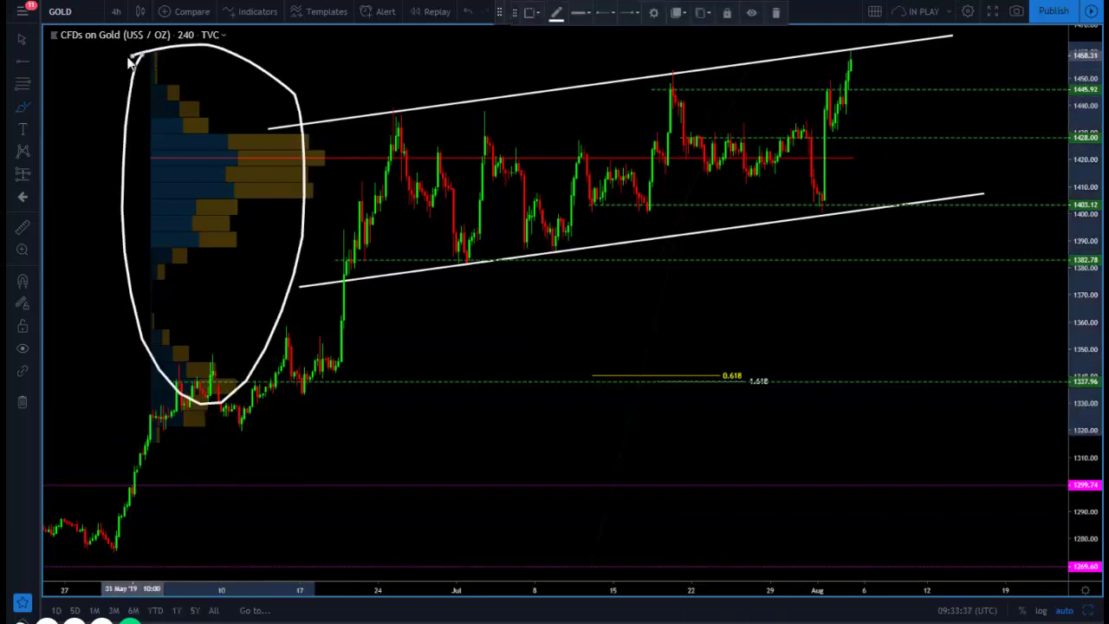
key("Delete")
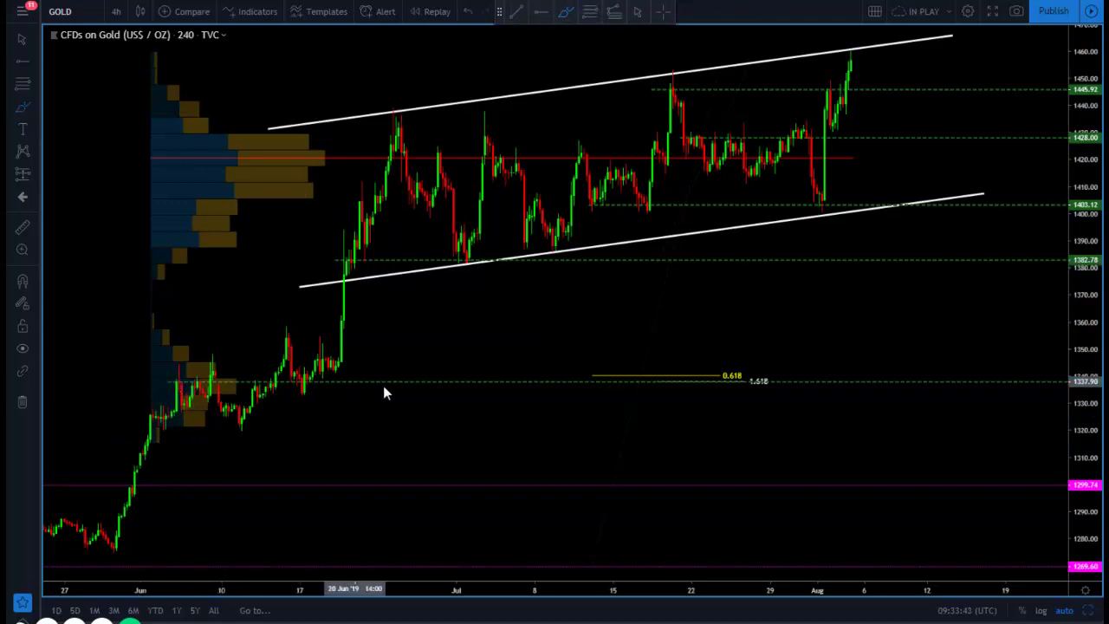
- Brush a large loop from the 1337.96 line around the whole channel, and an oval above the late-July highs, erasing both
left_click(179, 384)
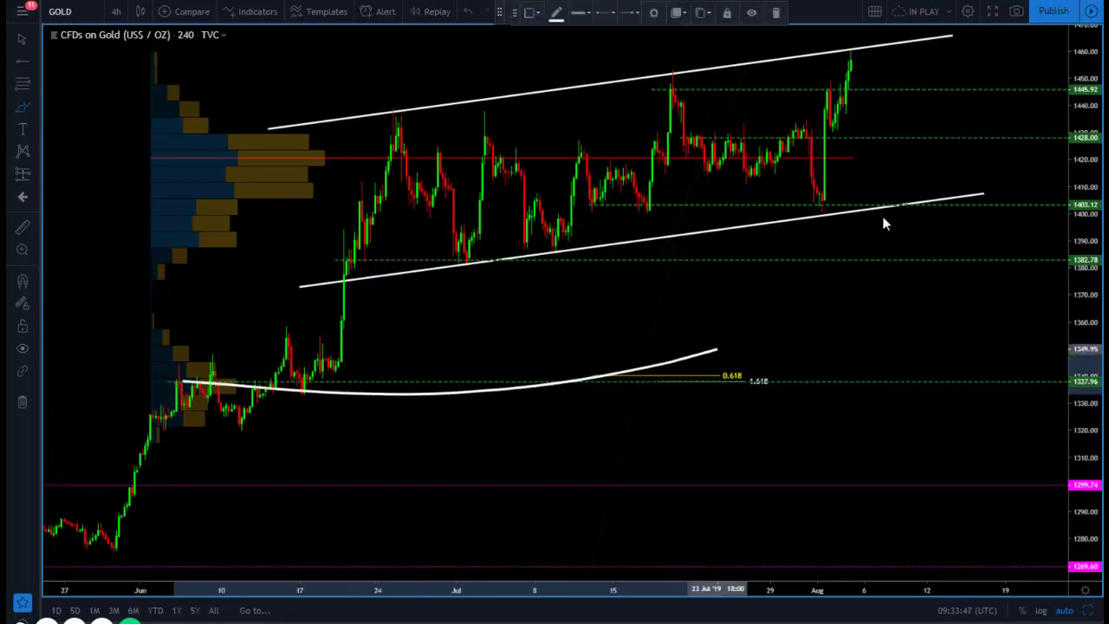
left_click(823, 280)
left_click_drag(823, 280, 897, 180)
mouse_move(460, 64)
left_mouse_down()
mouse_move(157, 237)
mouse_move(156, 373)
mouse_move(199, 389)
left_mouse_up()
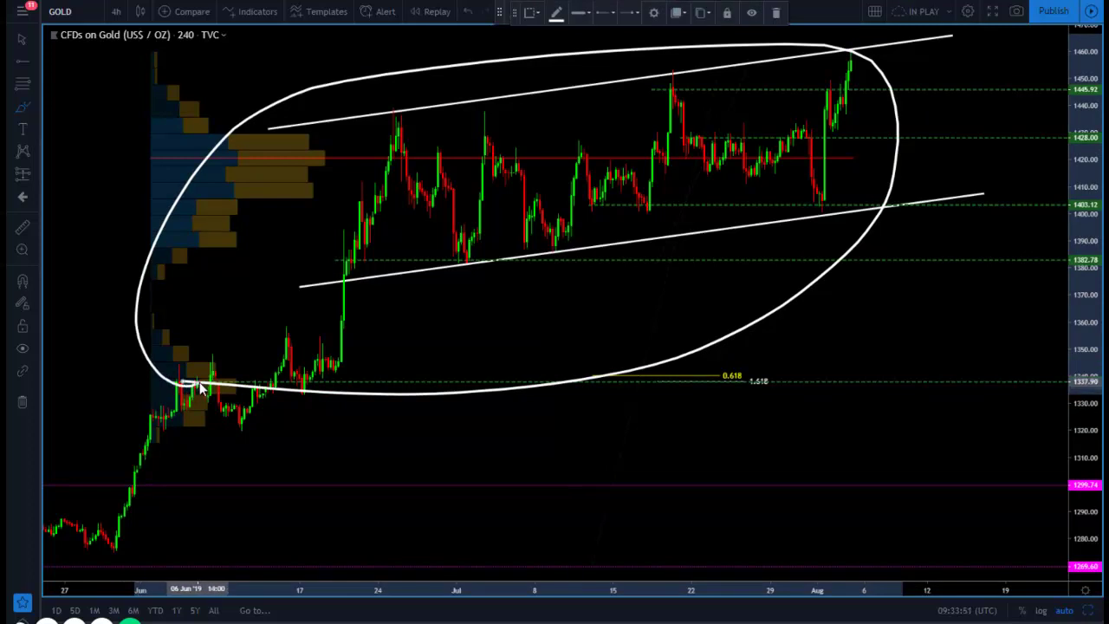
key("ctrl+z")
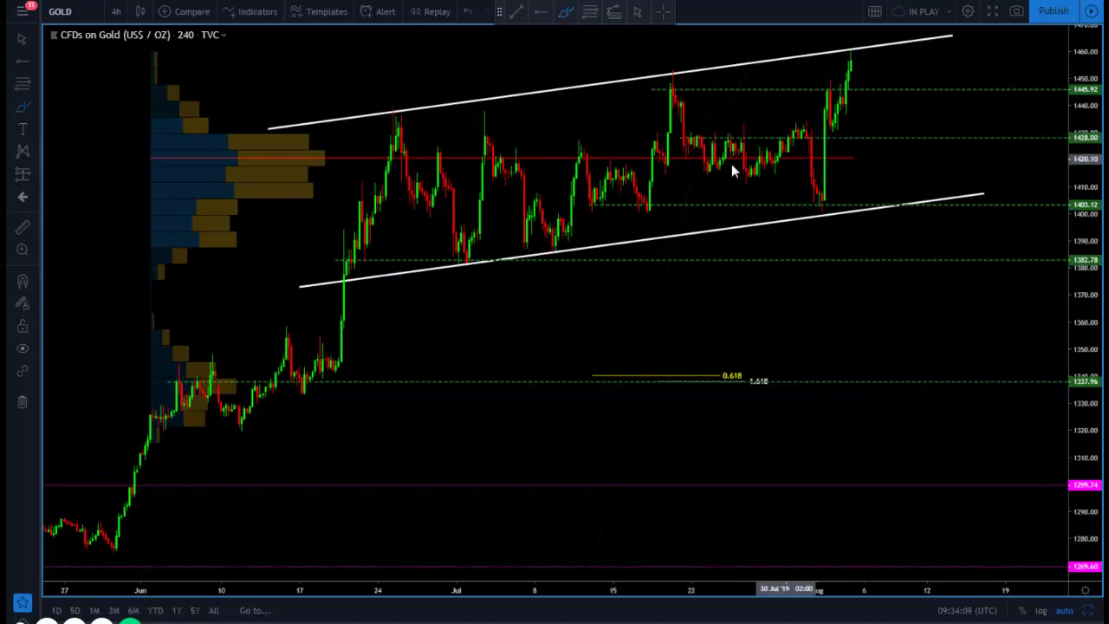
mouse_move(688, 127)
left_mouse_down()
mouse_move(812, 122)
mouse_move(743, 109)
mouse_move(695, 128)
left_mouse_up()
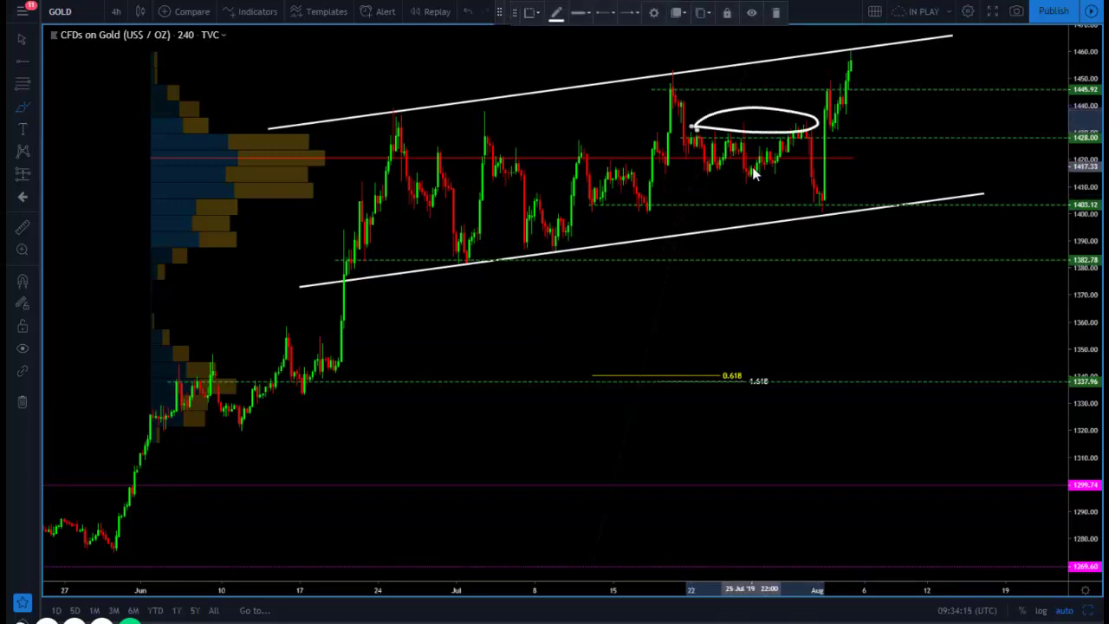
key("Delete")
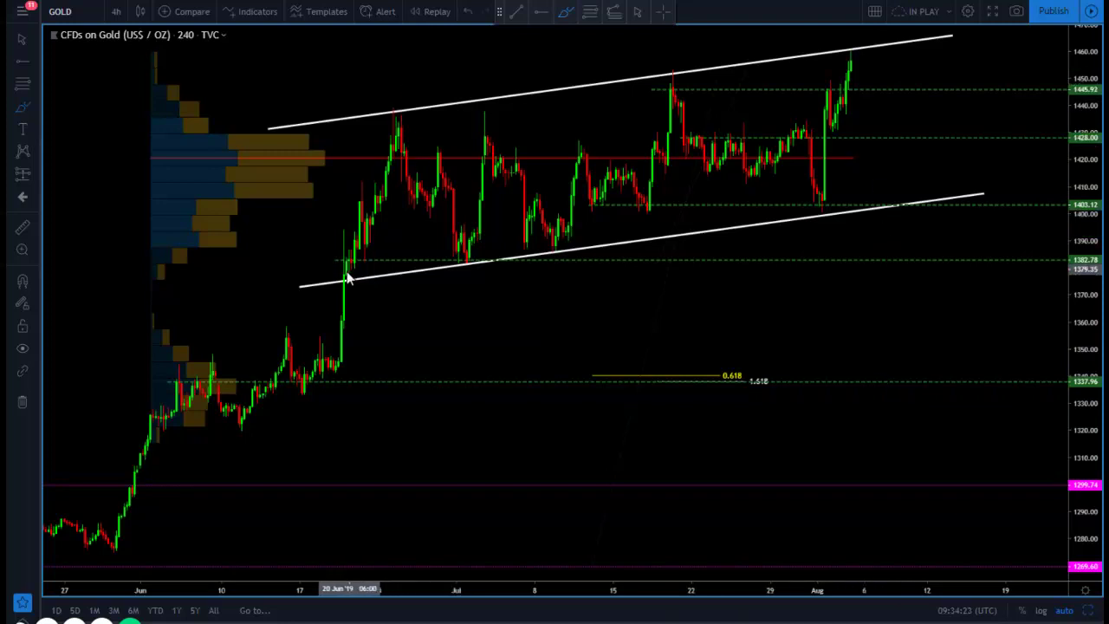
- Brush a swing path through the channel's highs and lows, and a circle around the latest high at its upper line, undoing both
mouse_move(347, 276)
left_mouse_down()
mouse_move(399, 116)
mouse_move(460, 254)
mouse_move(495, 115)
mouse_move(559, 256)
mouse_move(677, 86)
left_mouse_up()
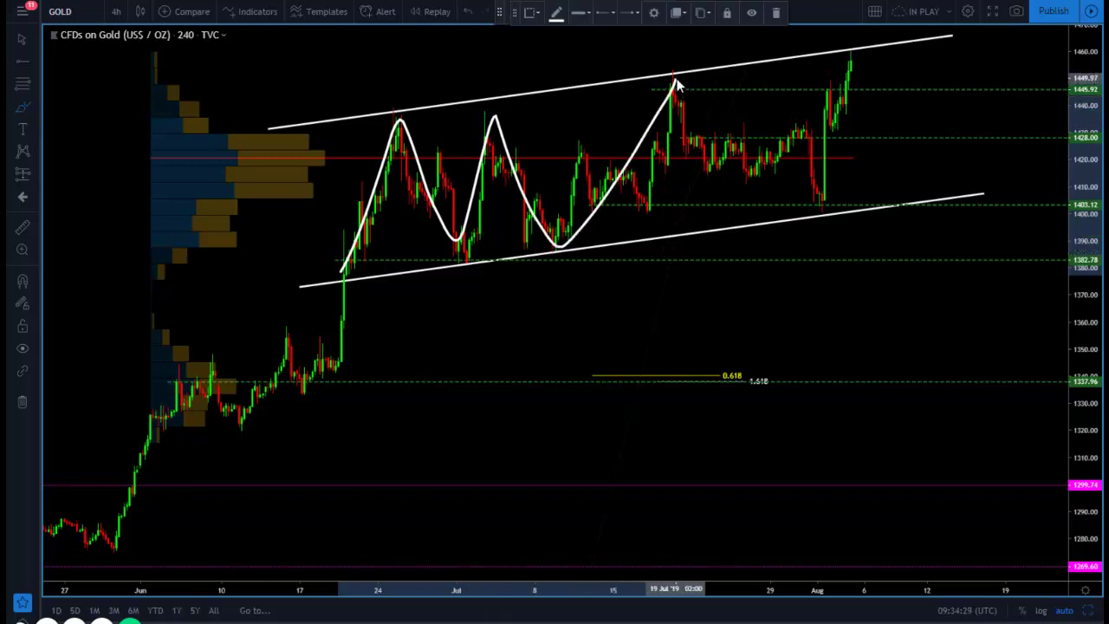
mouse_move(715, 104)
left_mouse_down()
mouse_move(805, 206)
mouse_move(870, 58)
left_mouse_up()
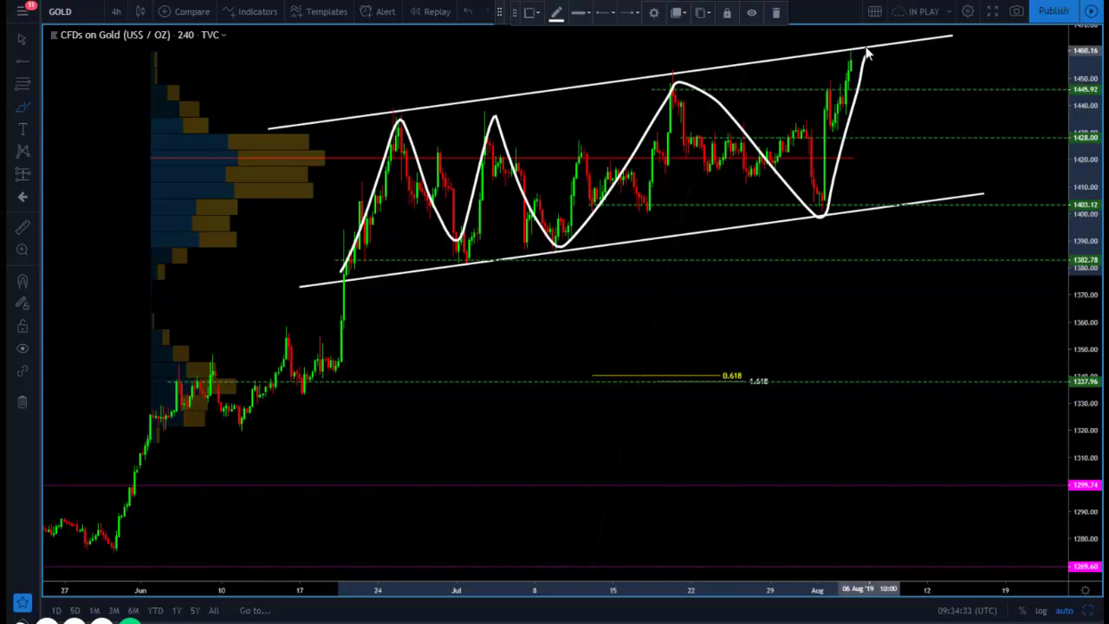
key("ctrl+z")
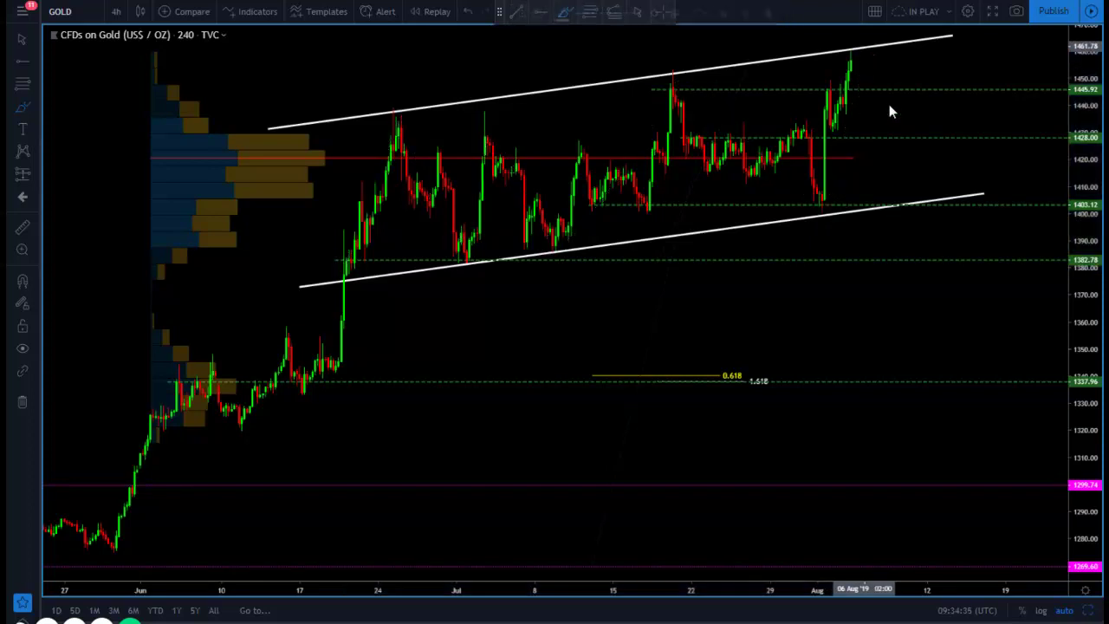
mouse_move(830, 71)
left_mouse_down()
mouse_move(868, 81)
mouse_move(853, 35)
mouse_move(829, 45)
mouse_move(847, 36)
left_mouse_up()
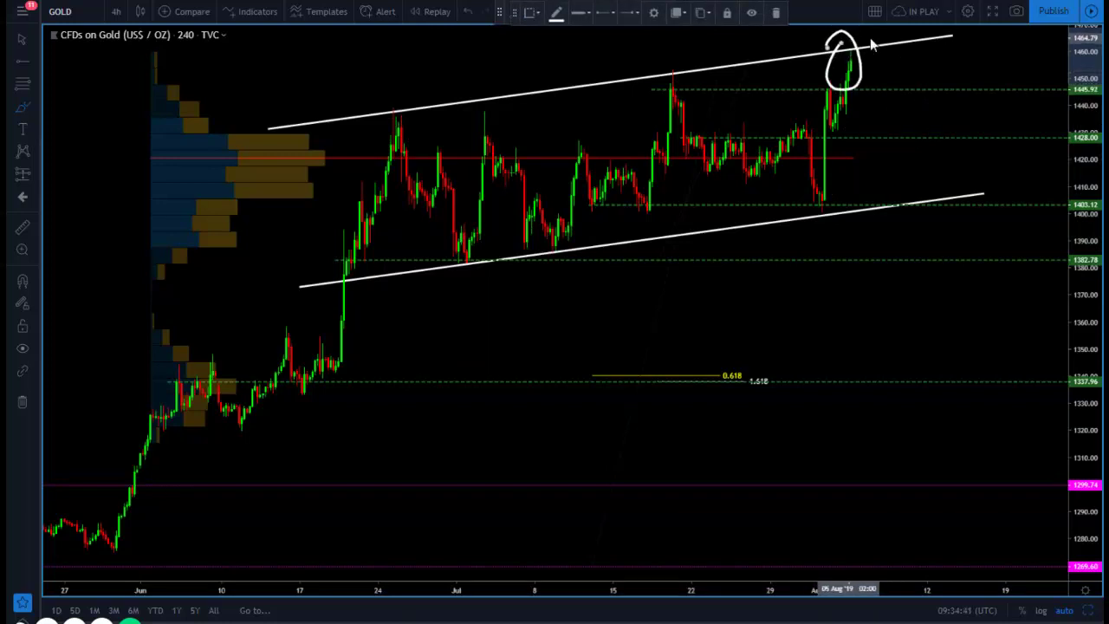
key("ctrl+z")
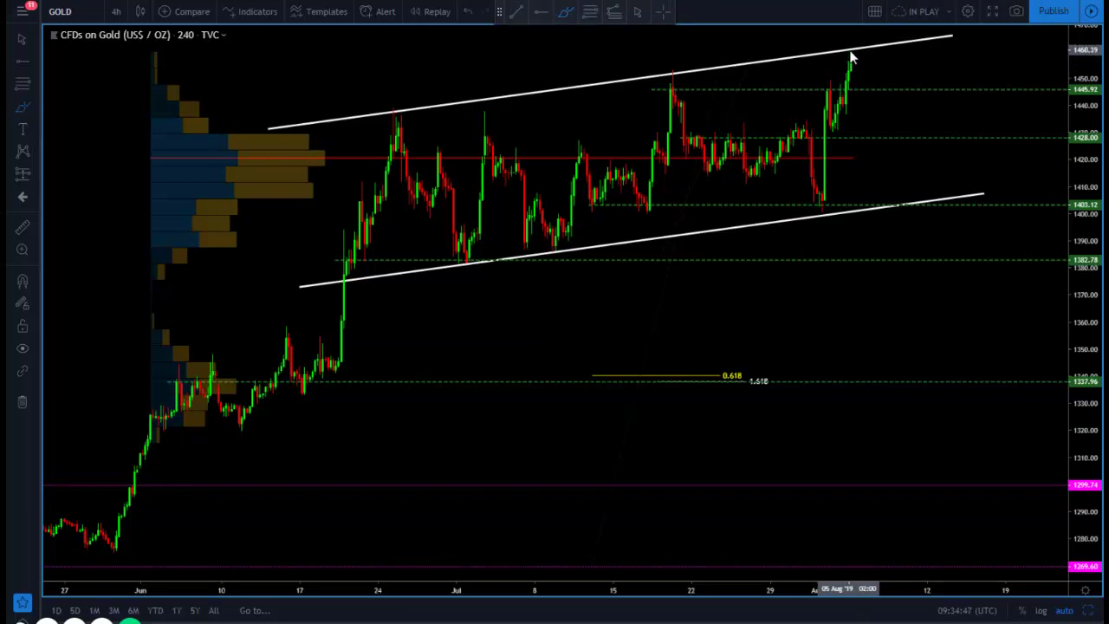
- Brush a projected path dipping from the latest high to about 1430 and rising above the channel, and an oval on the 1428.00 line, erasing both
mouse_move(852, 54)
left_mouse_down()
mouse_move(895, 147)
mouse_move(990, 19)
mouse_move(952, 31)
mouse_move(973, 33)
mouse_move(974, 73)
left_mouse_up()
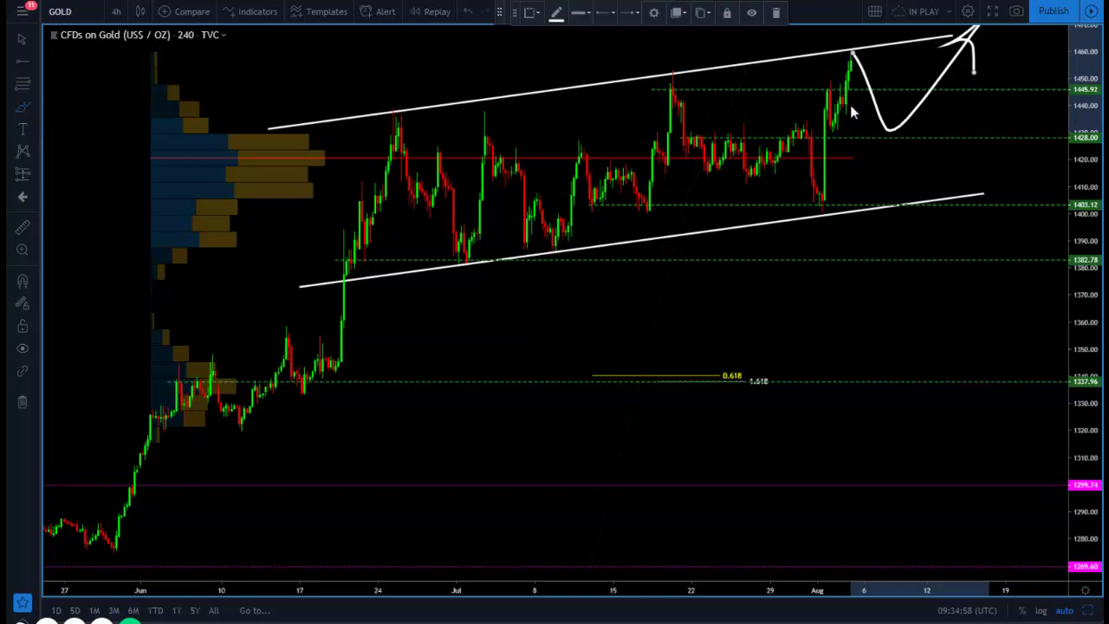
key("Delete")
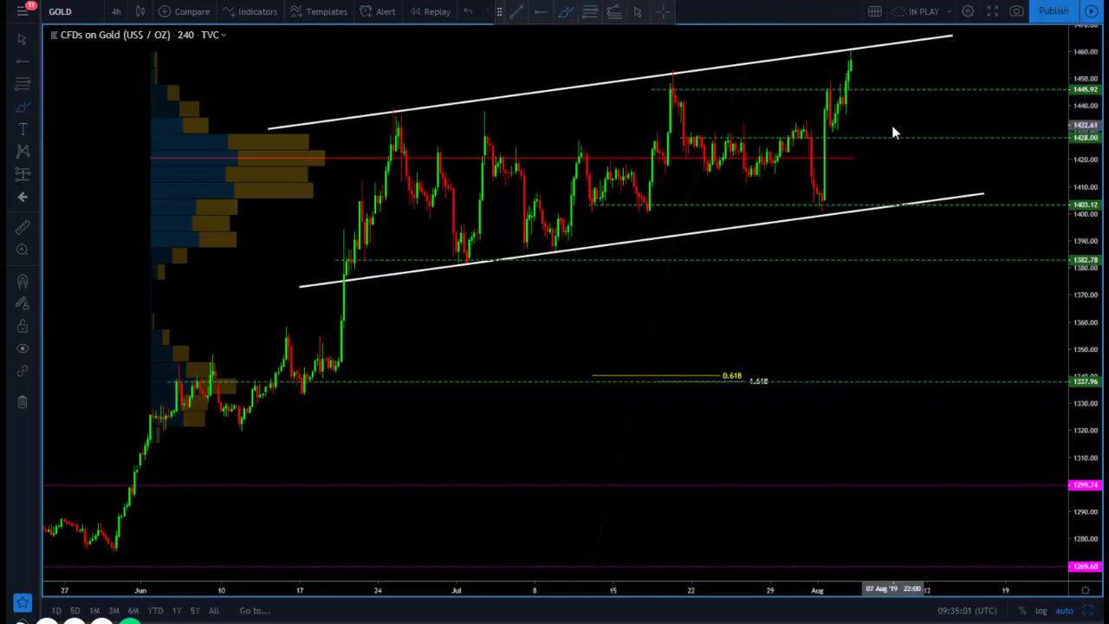
mouse_move(901, 132)
left_mouse_down()
mouse_move(817, 141)
mouse_move(862, 150)
mouse_move(908, 136)
mouse_move(899, 131)
left_mouse_up()
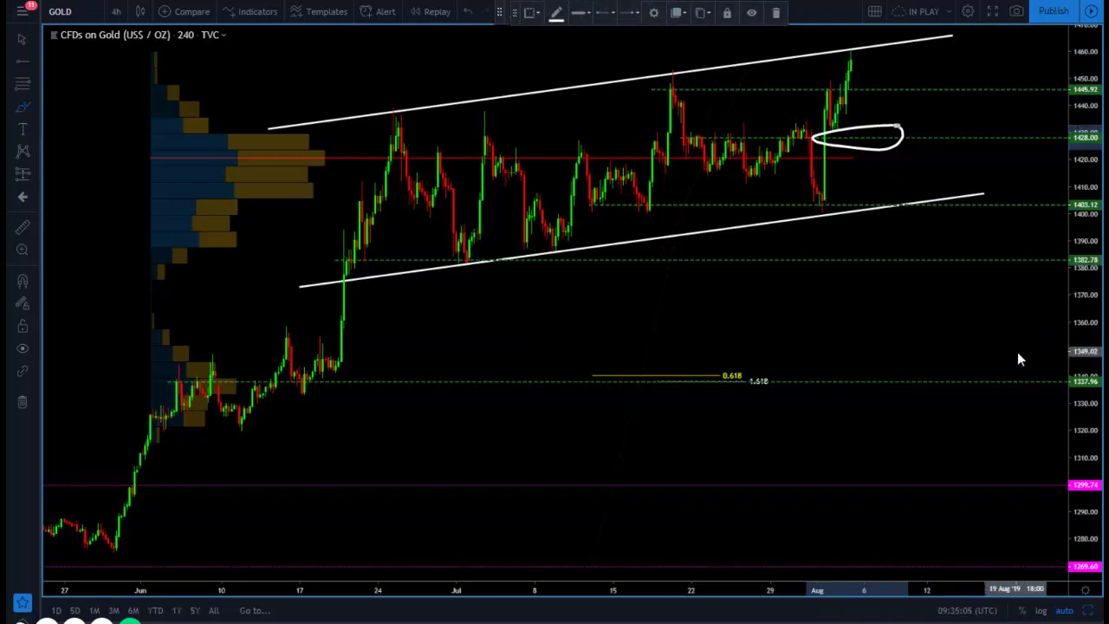
key("Delete")
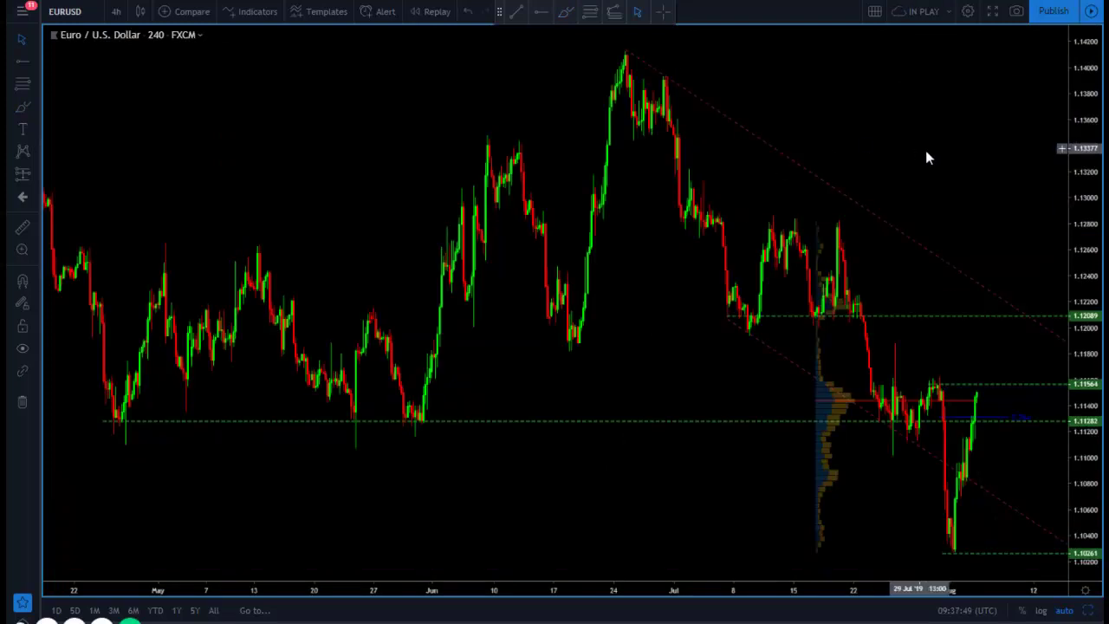
- Brush an oval around the late-July lows on the 1.11282 line of the EURUSD chart, and erase it
scroll(884, 146, "right", 1)
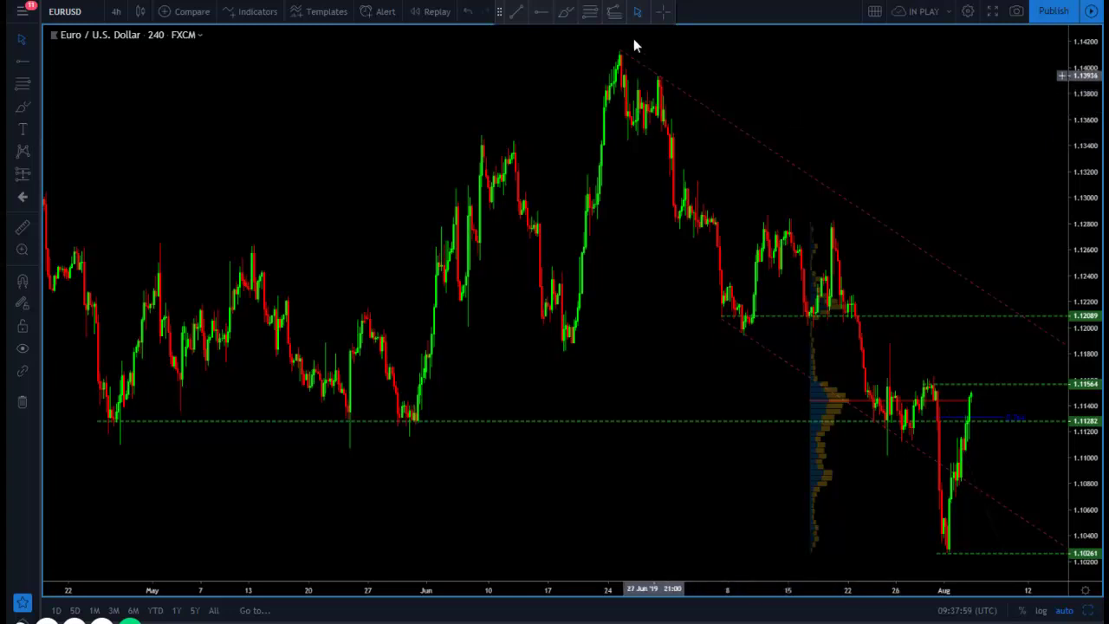
left_click(564, 15)
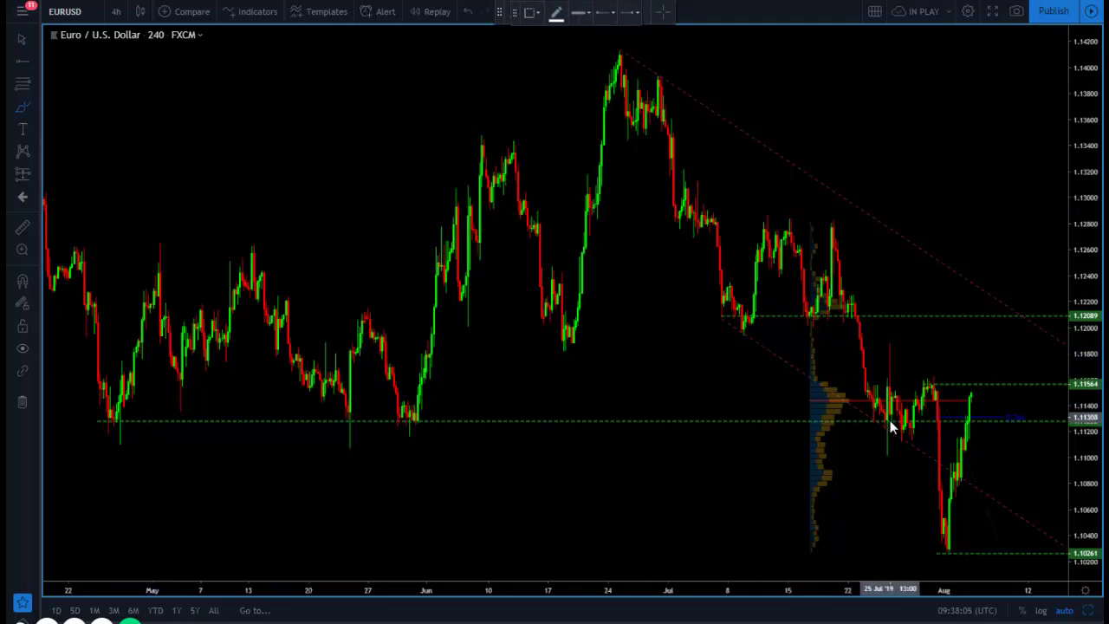
mouse_move(901, 404)
left_mouse_down()
mouse_move(869, 417)
mouse_move(929, 421)
mouse_move(884, 407)
left_mouse_up()
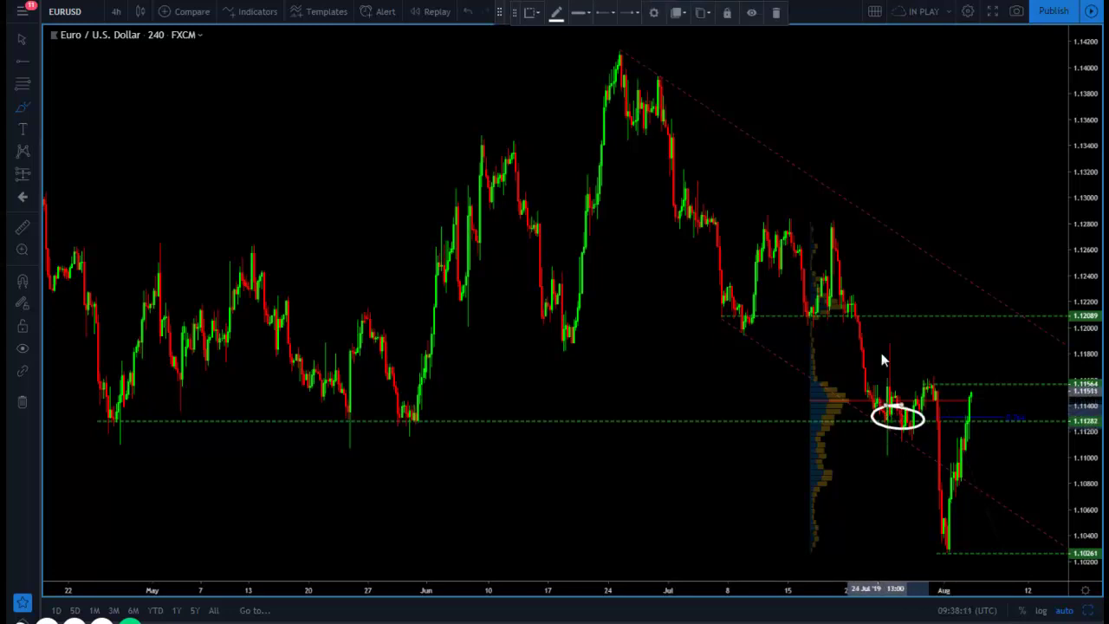
key("Delete")
- Brush a wide oval around the late-April to late-May lows on the 1.11282 line, and erase it
left_click_drag(424, 407, 243, 393)
mouse_move(143, 403)
left_mouse_down()
mouse_move(107, 413)
mouse_move(136, 448)
mouse_move(378, 439)
mouse_move(431, 416)
left_mouse_up()
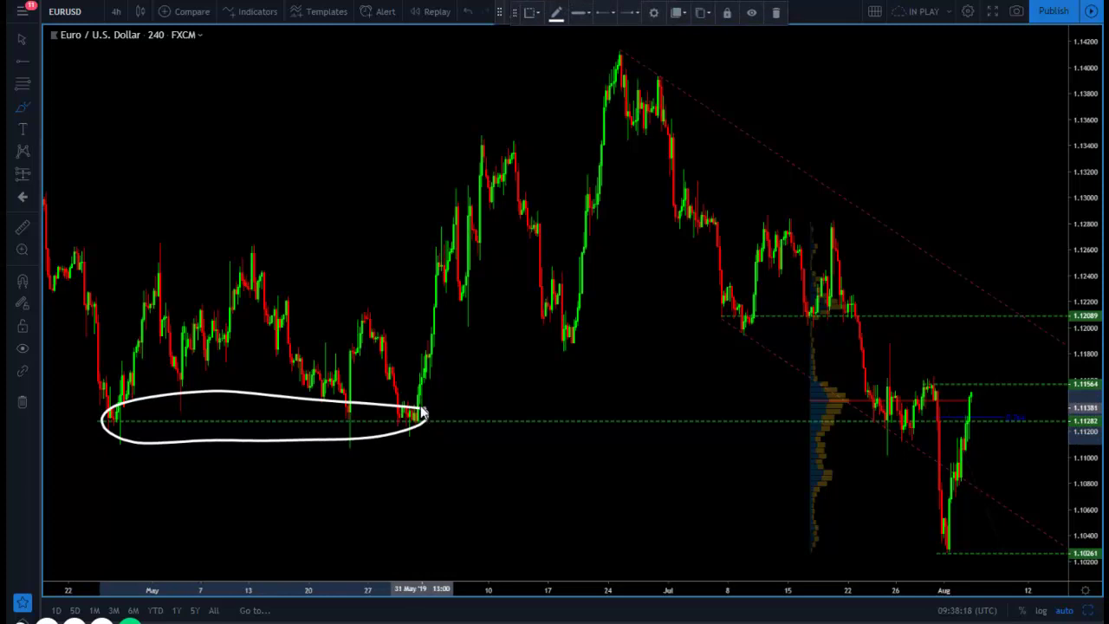
key("Delete")
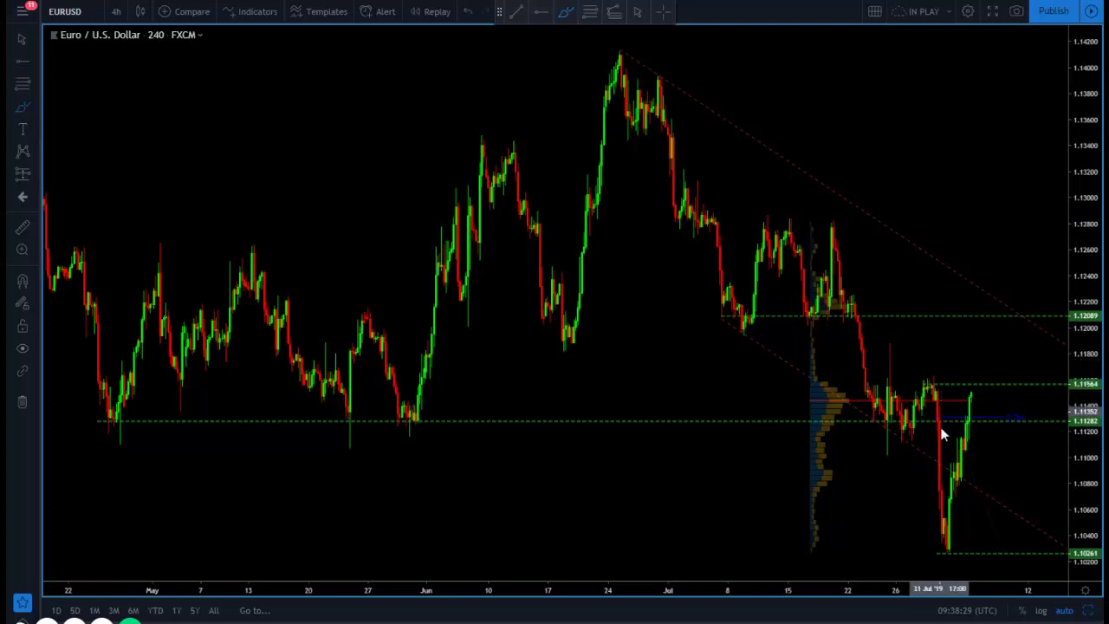
- Brush a stroke from the 1.11564 line down along the late-July drop, and undo it
mouse_move(925, 386)
left_mouse_down()
mouse_move(948, 396)
mouse_move(948, 556)
mouse_move(959, 527)
left_mouse_up()
key("ctrl+z")
key("ctrl+z")
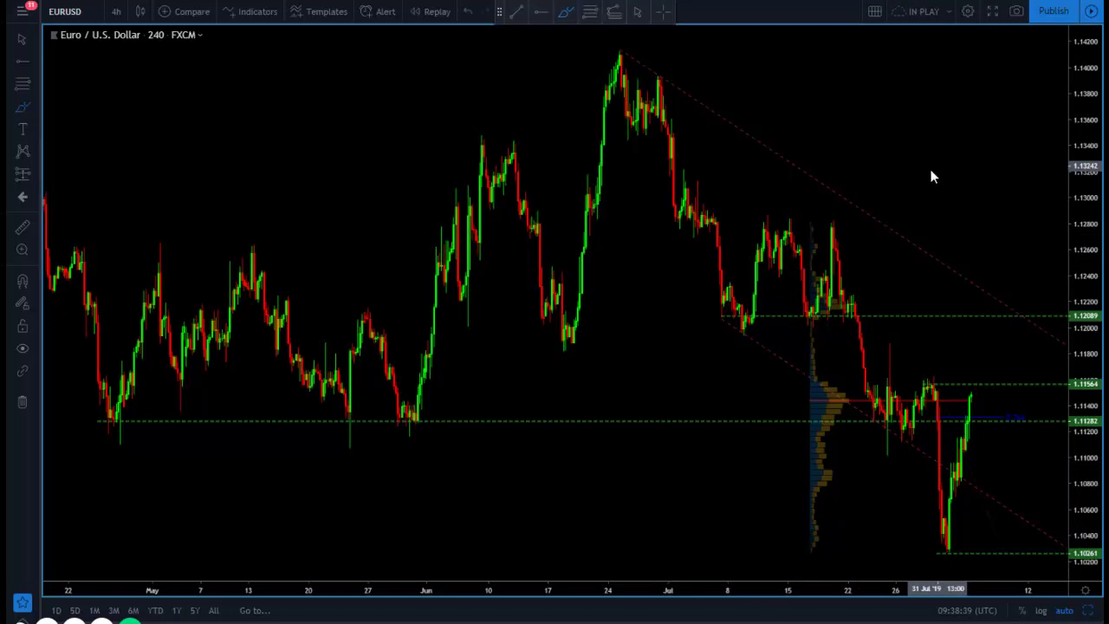
- Brush a path from the 1.11564 line down to the early-August low near 1.10261 and back up to an arrowhead near 1.1140, and erase it
left_click(638, 12)
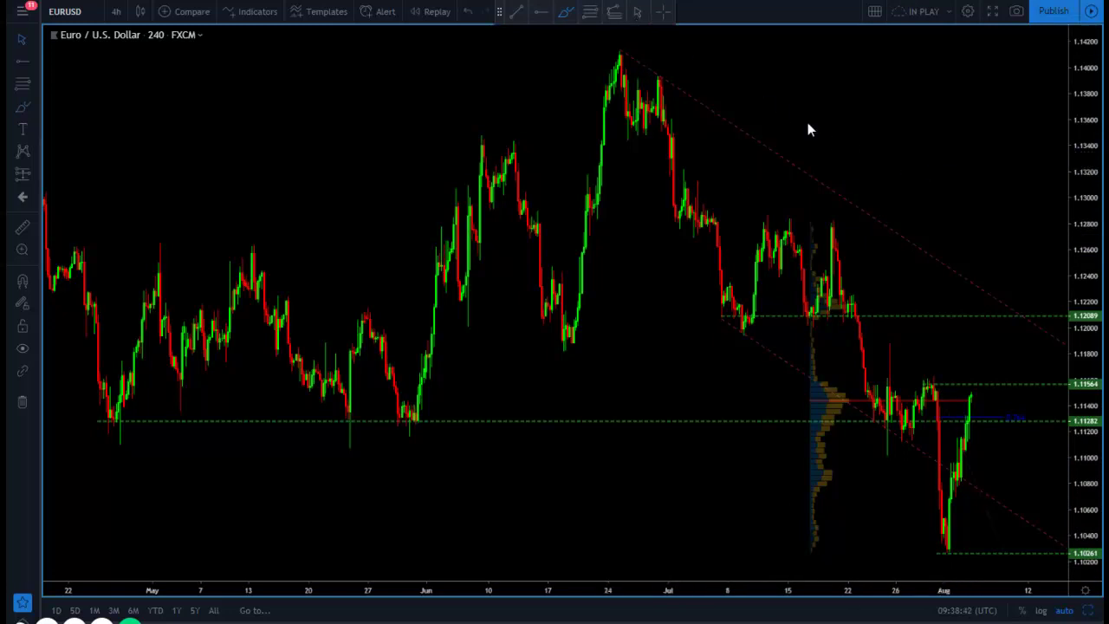
scroll(889, 283, "up", 4)
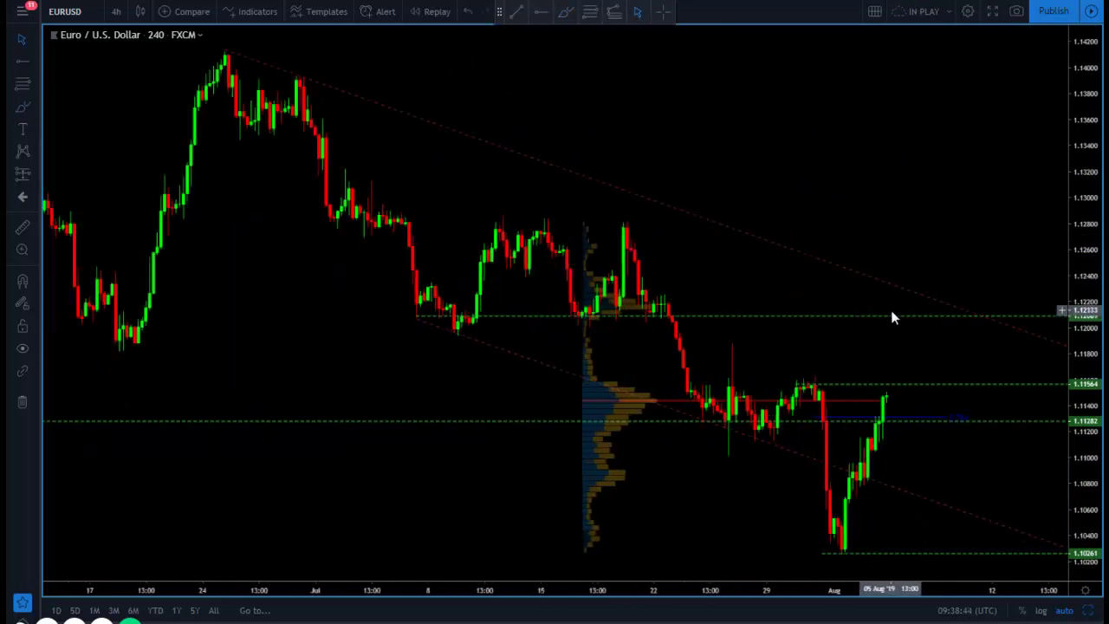
scroll(896, 225, "up", 2)
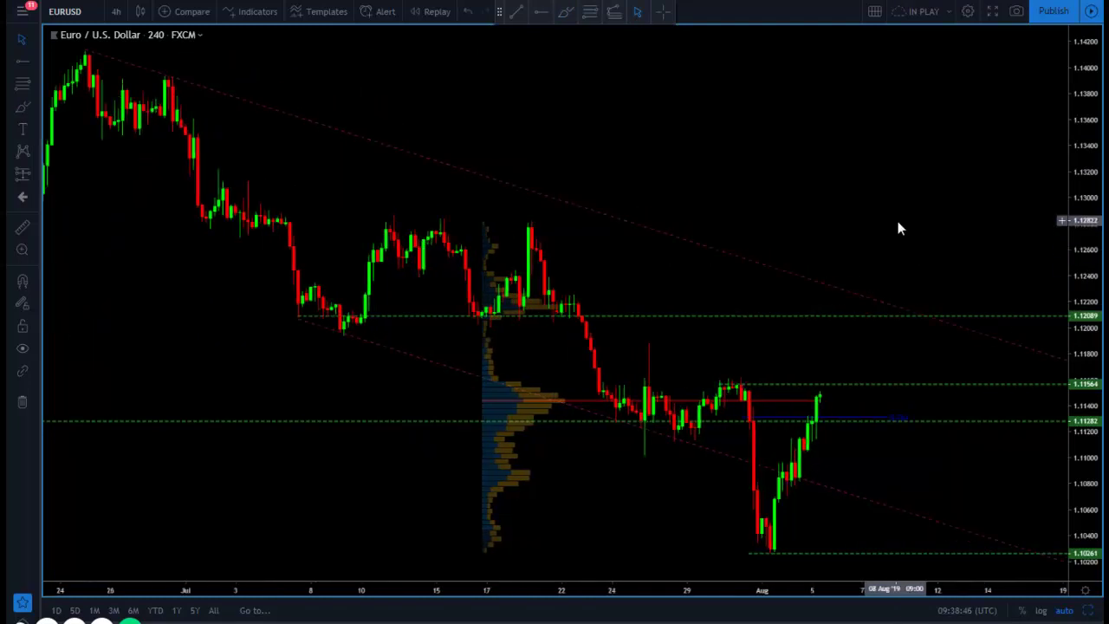
left_click_drag(1089, 313, 821, 239)
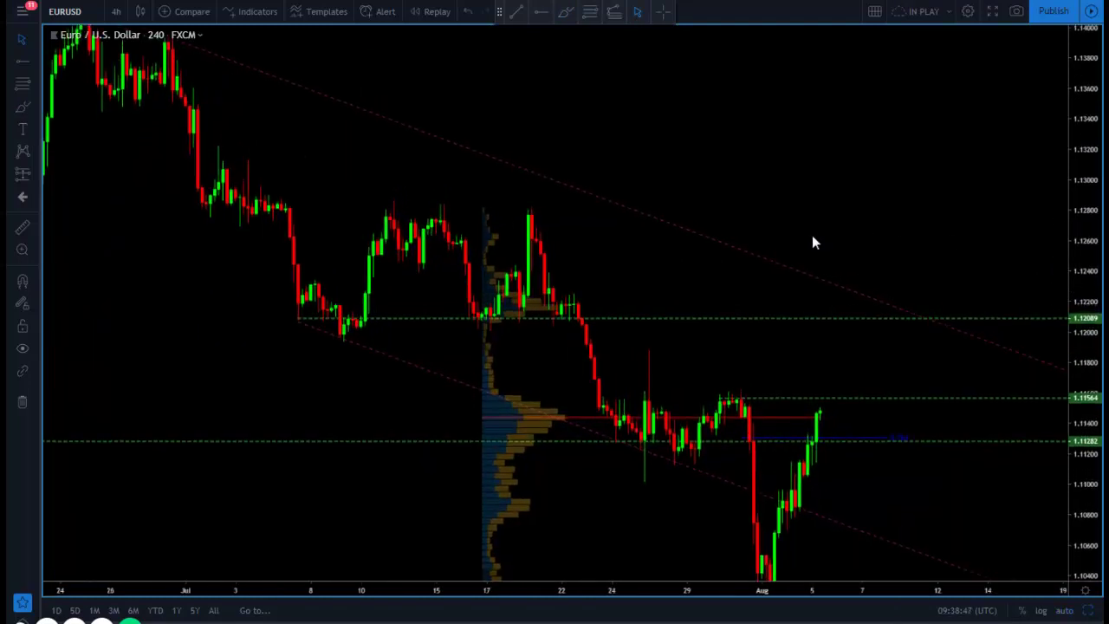
scroll(837, 112, "up", 3)
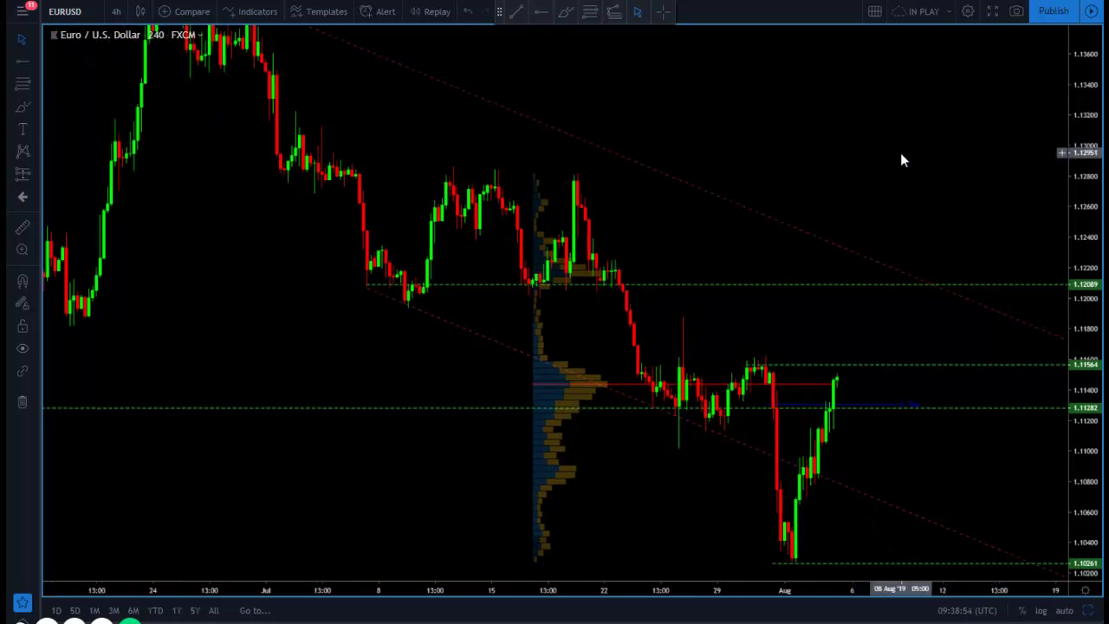
left_click(564, 19)
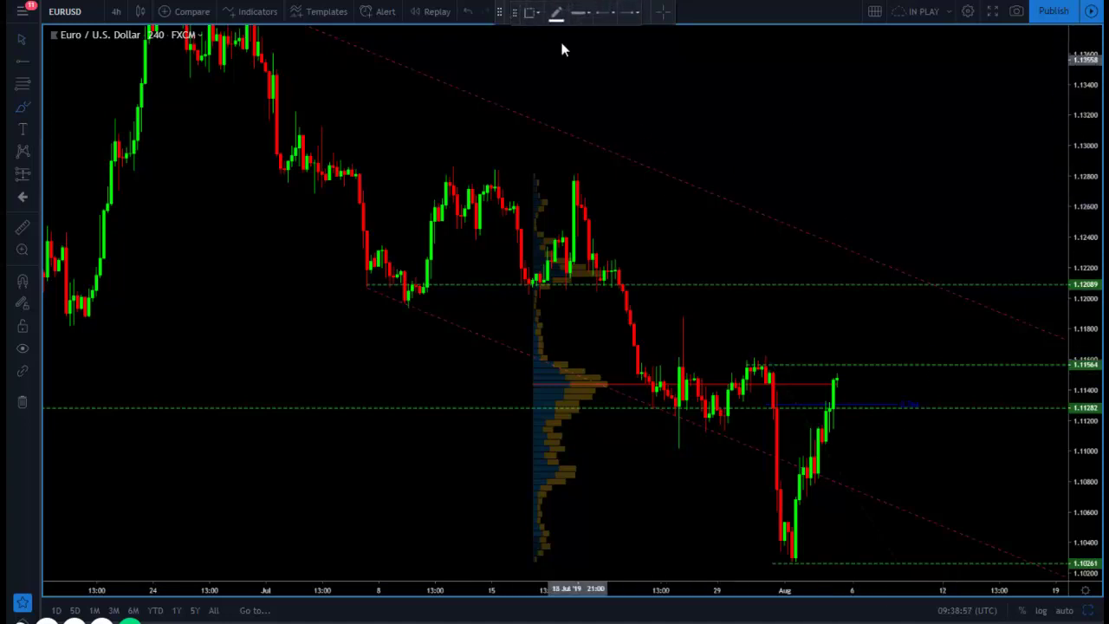
left_click_drag(763, 370, 790, 557)
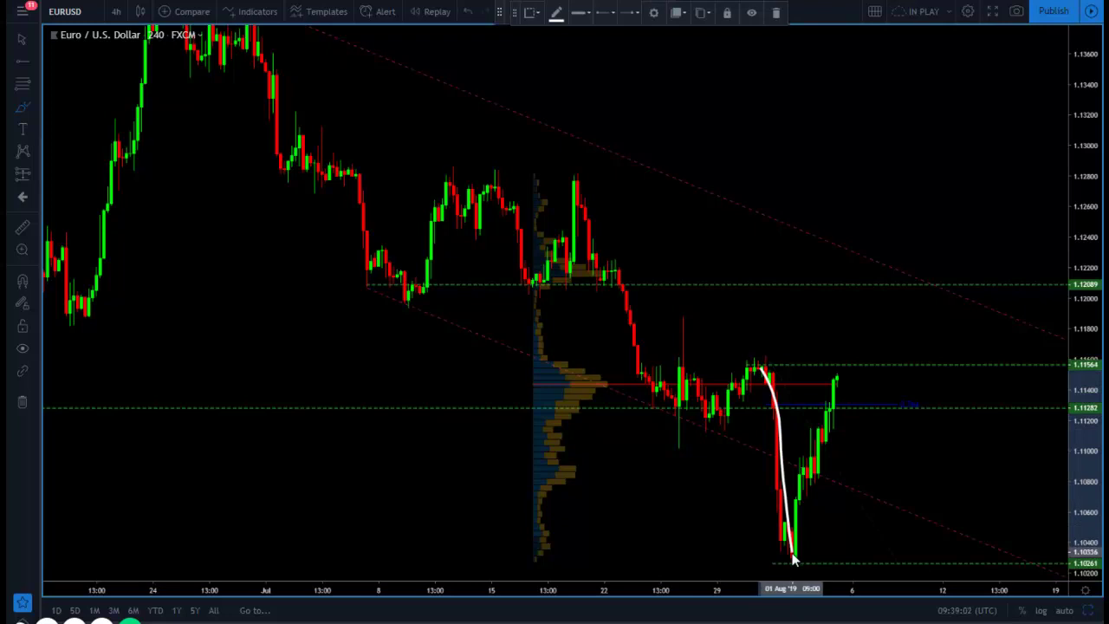
mouse_move(794, 554)
left_mouse_down()
mouse_move(869, 377)
mouse_move(853, 385)
left_mouse_up()
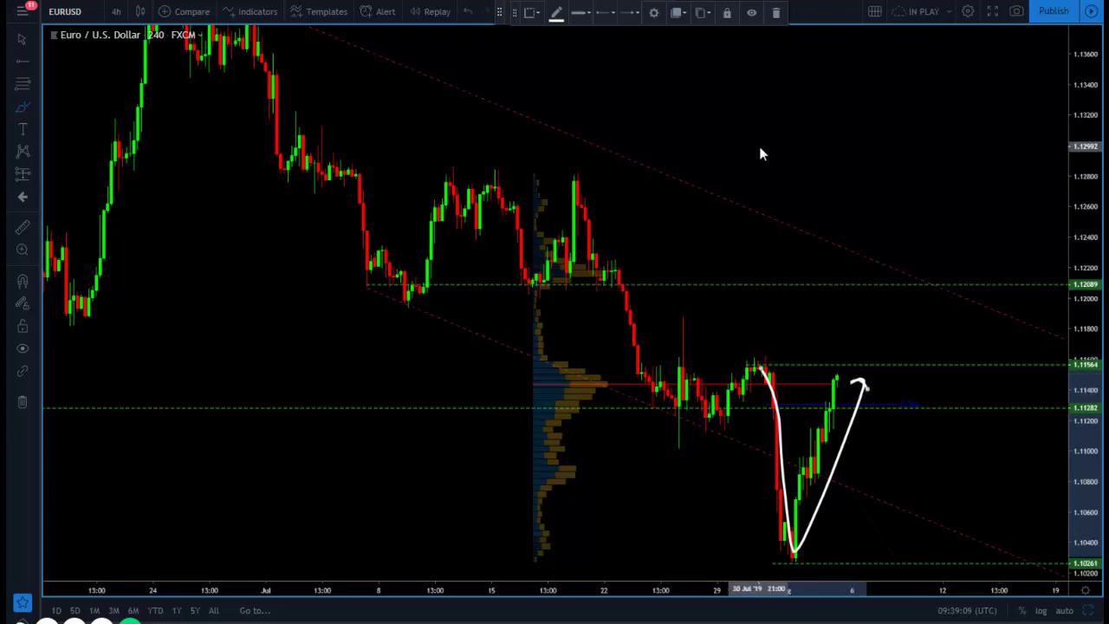
key("Delete")
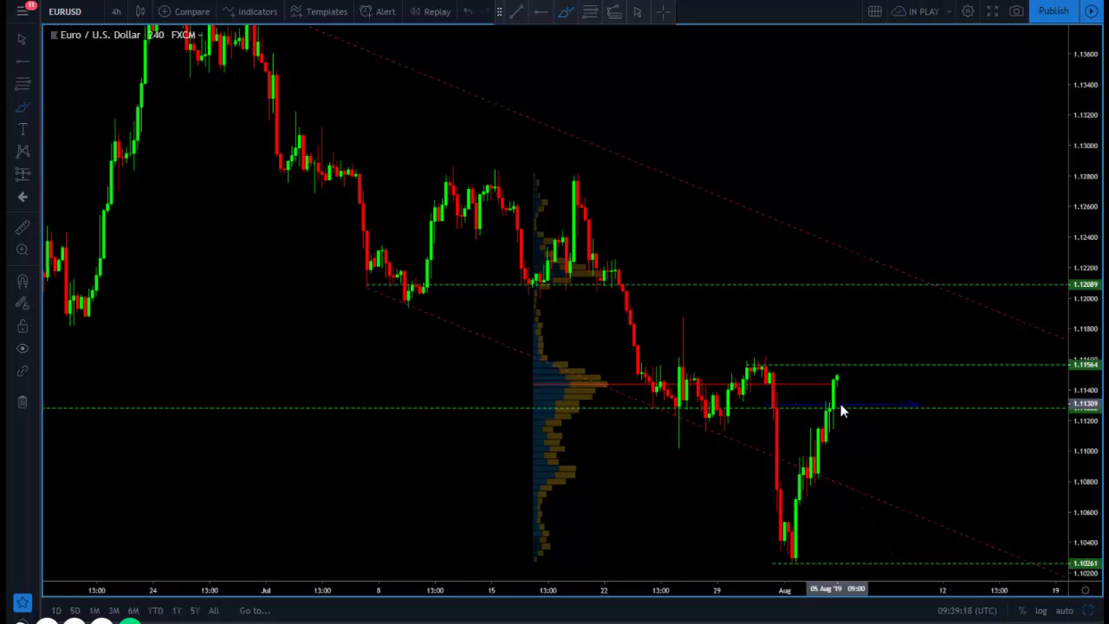
- Brush a circle on the 1.11282 line and a path from 1.11564 down to 1.10261, up to 1.11282 and down to about 1.1032, erasing each
mouse_move(833, 402)
left_mouse_down()
mouse_move(814, 405)
mouse_move(841, 419)
mouse_move(833, 403)
left_mouse_up()
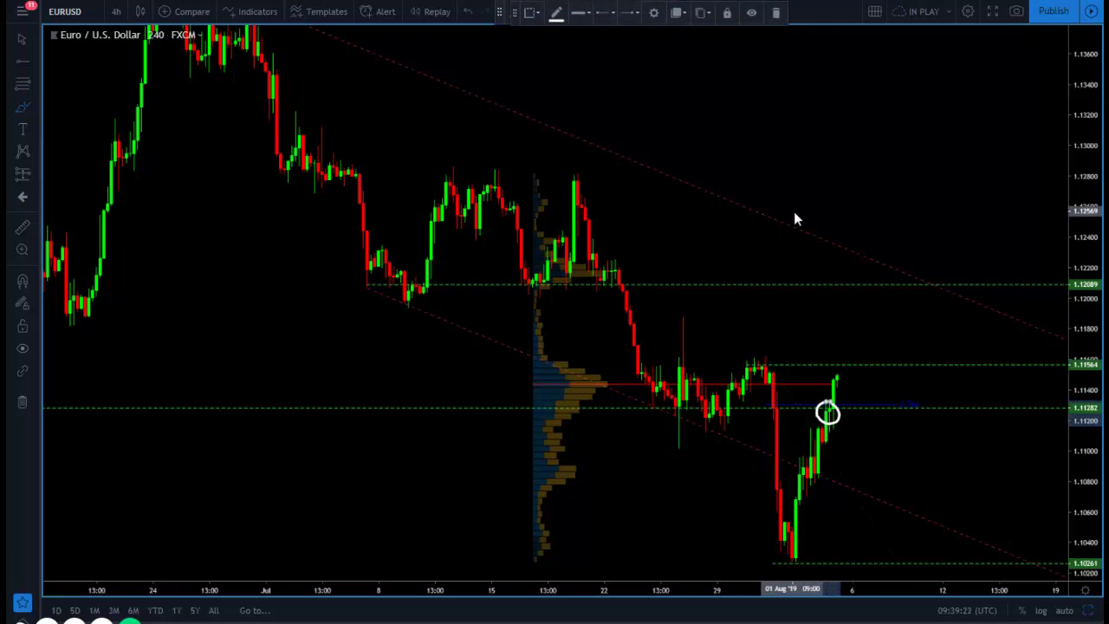
key("Delete")
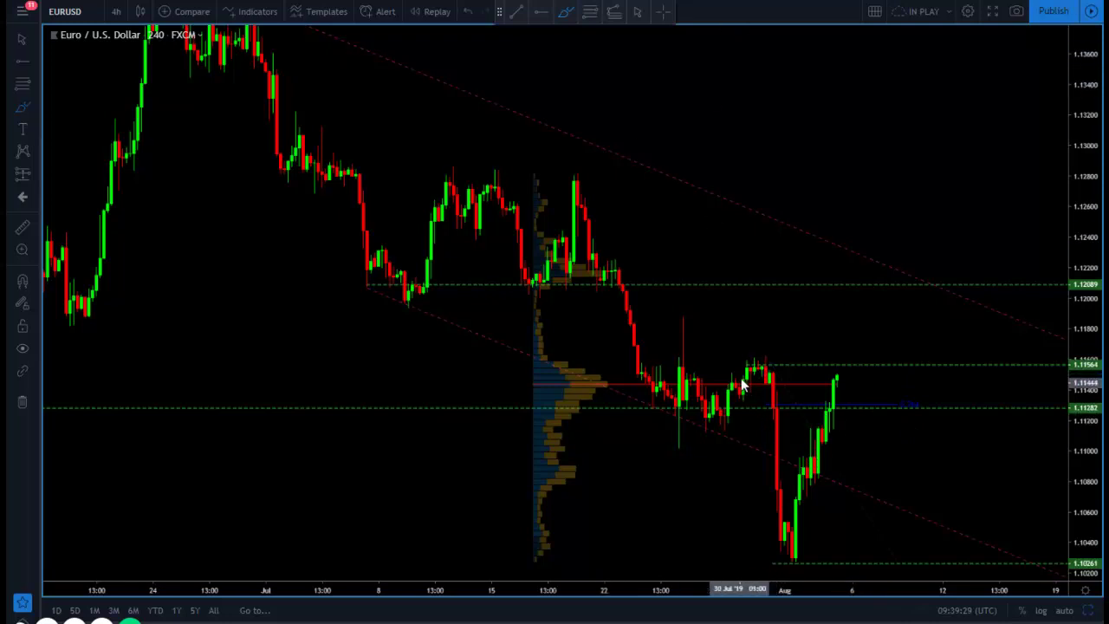
mouse_move(749, 369)
left_mouse_down()
mouse_move(783, 493)
mouse_move(783, 567)
mouse_move(833, 408)
mouse_move(862, 427)
left_mouse_up()
mouse_move(885, 475)
left_mouse_down()
mouse_move(912, 556)
mouse_move(916, 547)
left_mouse_up()
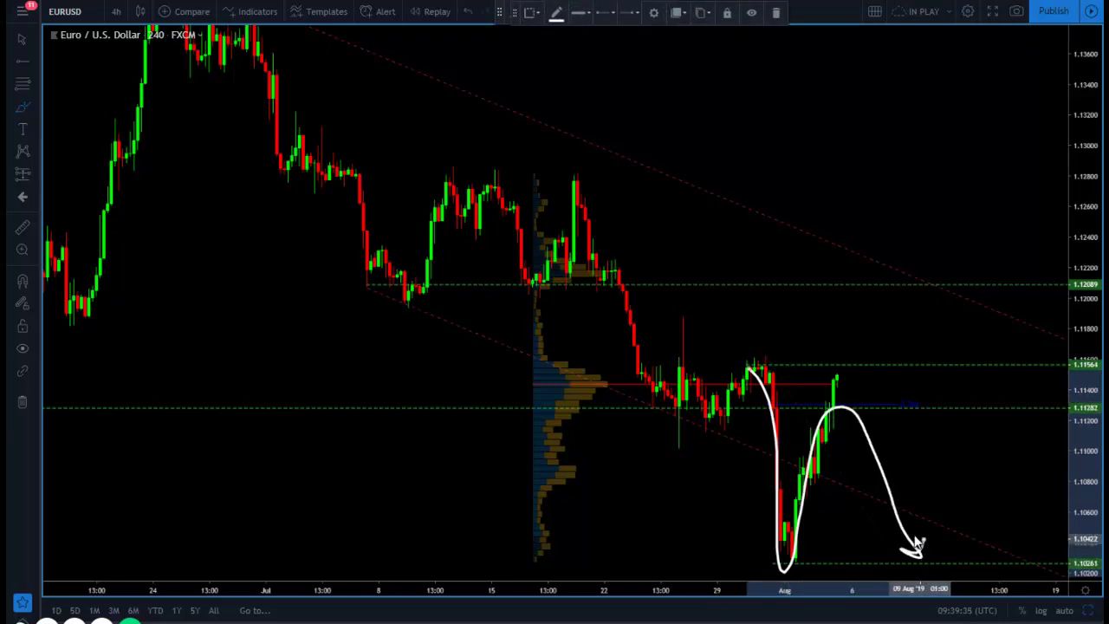
key("Delete")
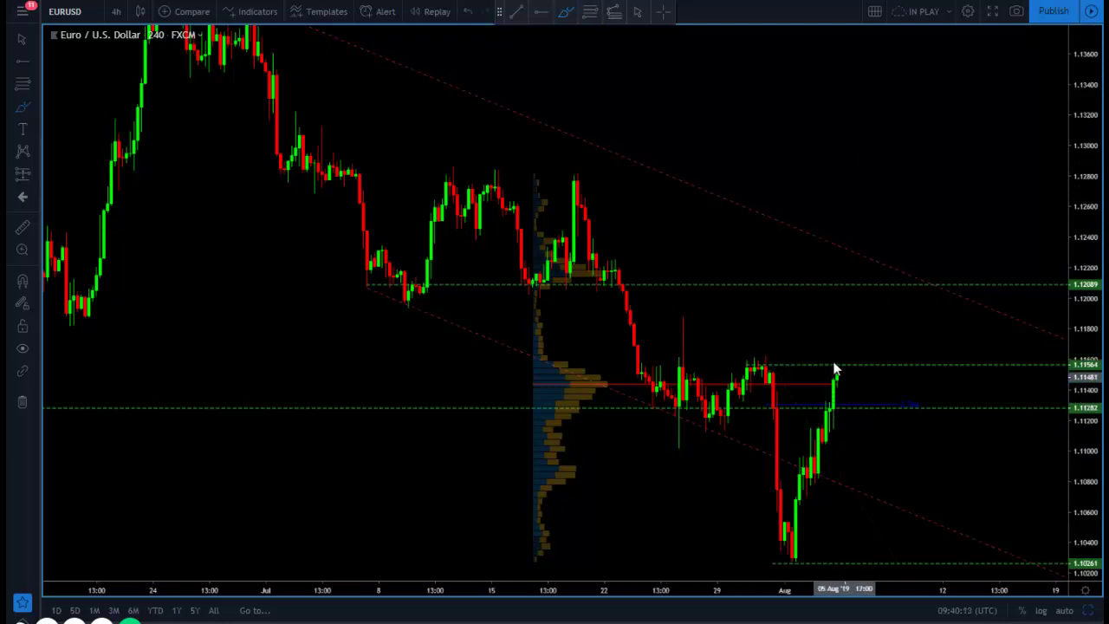
- Brush a flat oval along the 1.11564 line from the late-July highs to the latest candle, and erase it
mouse_move(739, 368)
left_mouse_down()
mouse_move(757, 352)
mouse_move(862, 354)
mouse_move(752, 353)
left_mouse_up()
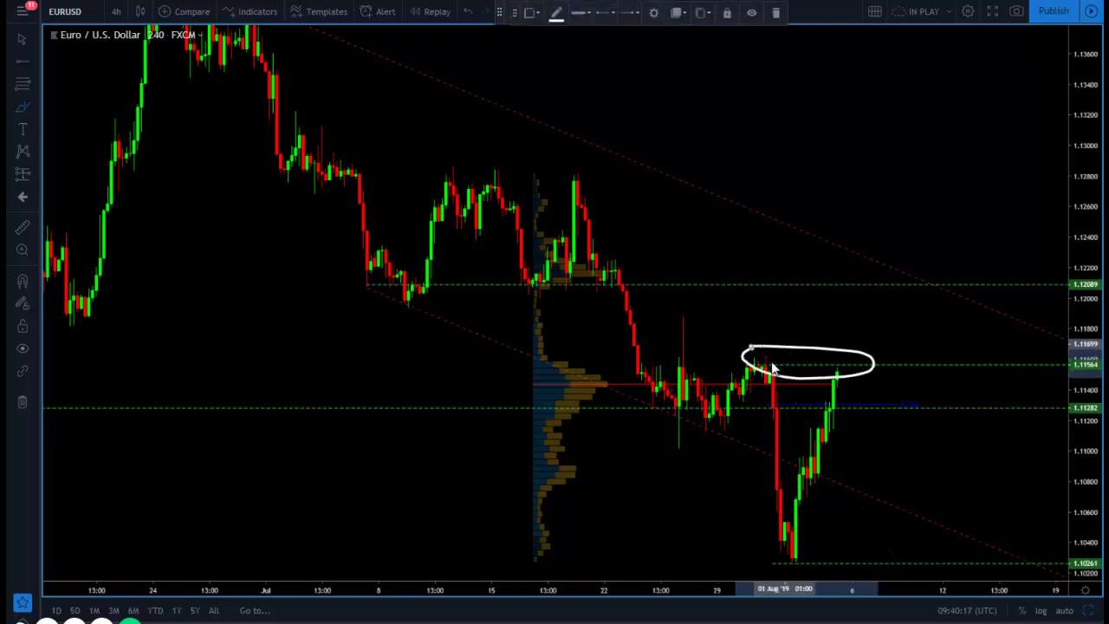
key("Delete")
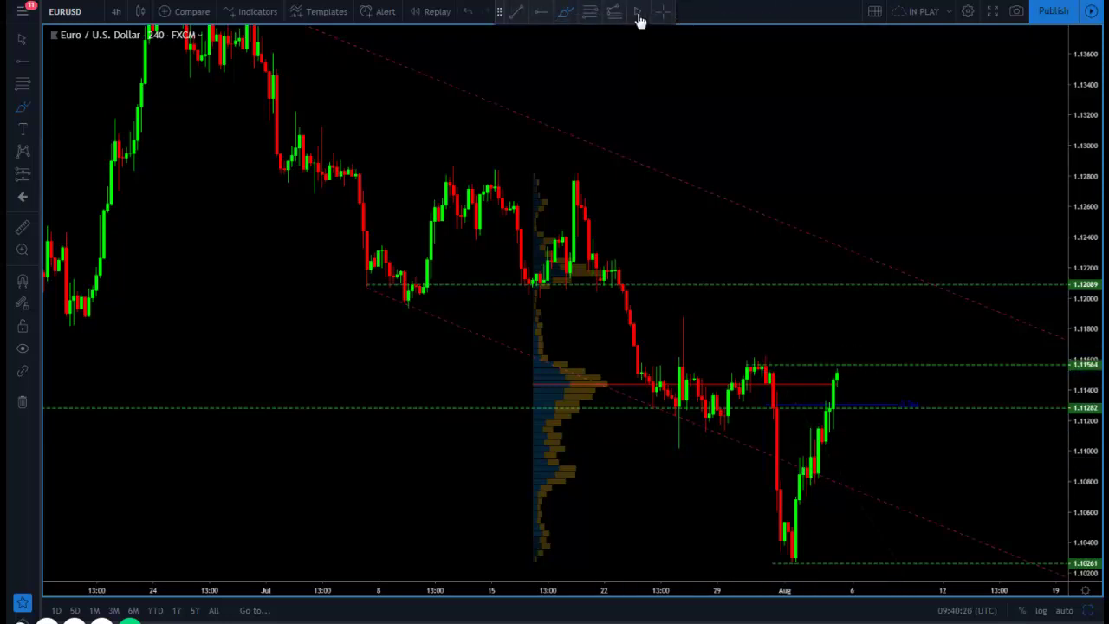
- Delete the blue Fibonacci level drawing just above the 1.11282 line
left_click(838, 472)
key("Delete")
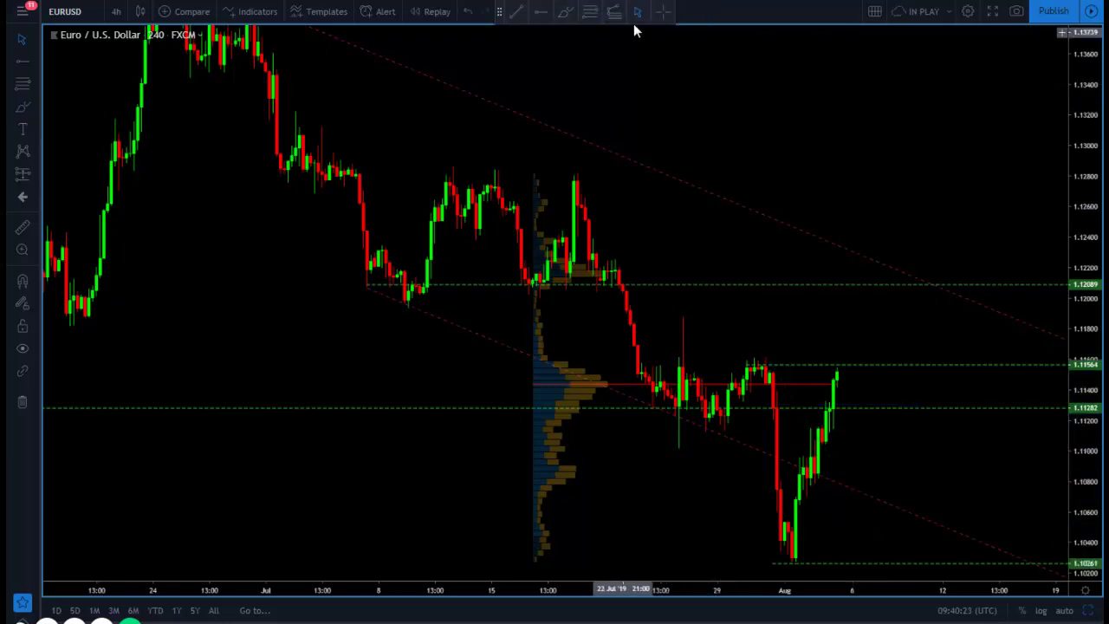
- Brush a loop around the late-July highs at the 1.11564 line with an arrow down towards 1.10261, and erase it
left_click(557, 14)
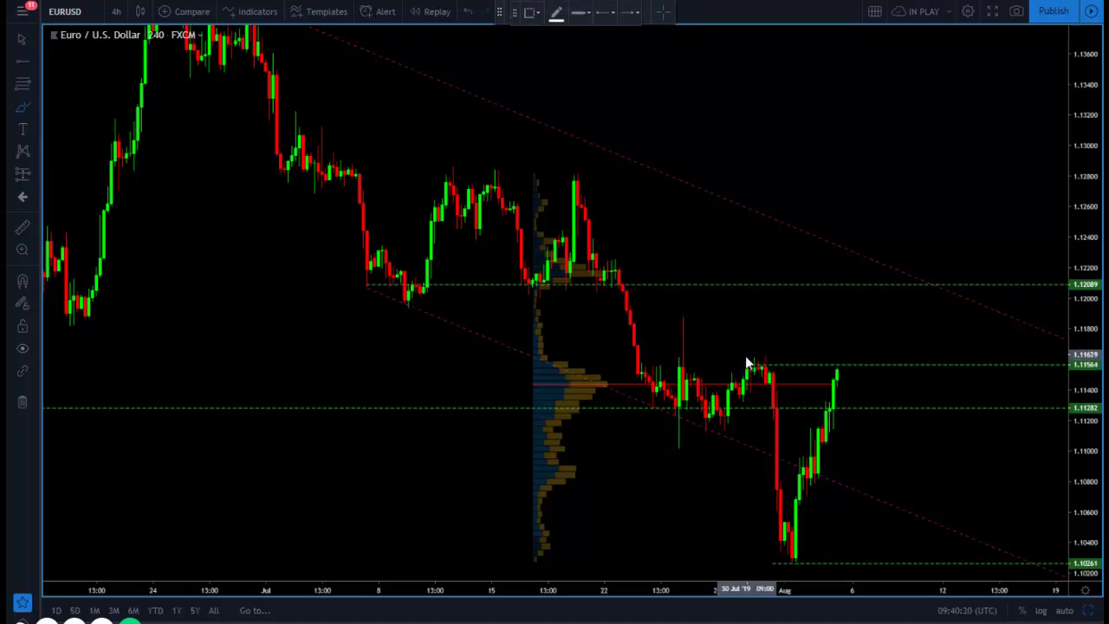
mouse_move(753, 355)
left_mouse_down()
mouse_move(735, 357)
mouse_move(756, 372)
mouse_move(782, 348)
mouse_move(761, 355)
mouse_move(765, 422)
left_mouse_up()
mouse_move(751, 536)
left_mouse_down()
mouse_move(767, 555)
mouse_move(780, 530)
left_mouse_up()
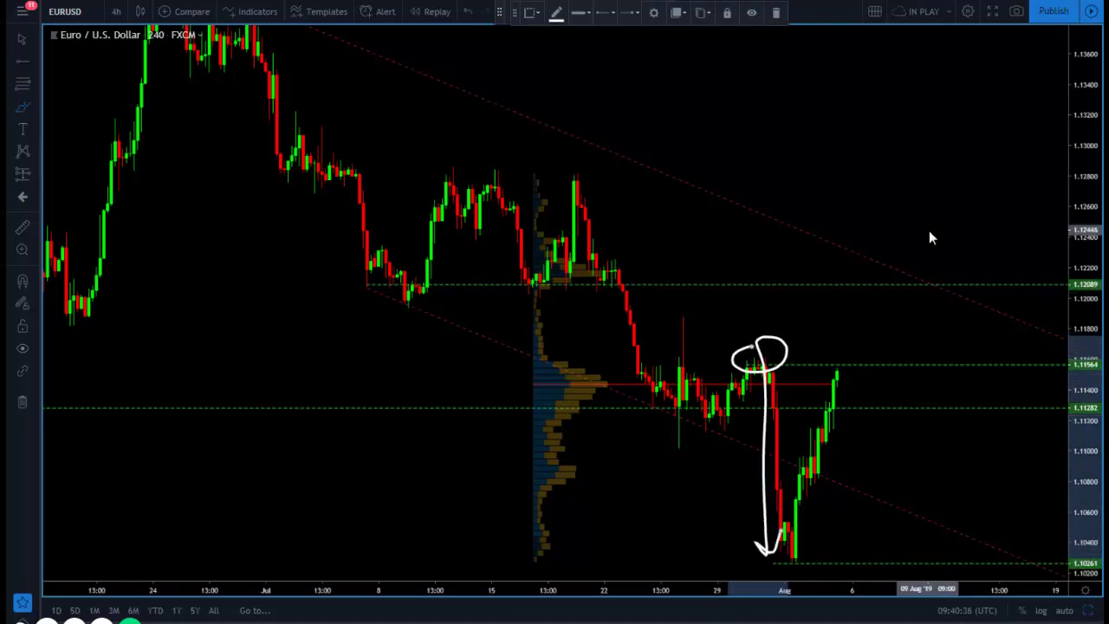
key("Delete")
- Brush an oval around the late-July lows under the 1.11282 line and an outline around the volume profile, erasing each
mouse_move(736, 405)
left_mouse_down()
mouse_move(630, 444)
mouse_move(686, 442)
mouse_move(728, 407)
left_mouse_up()
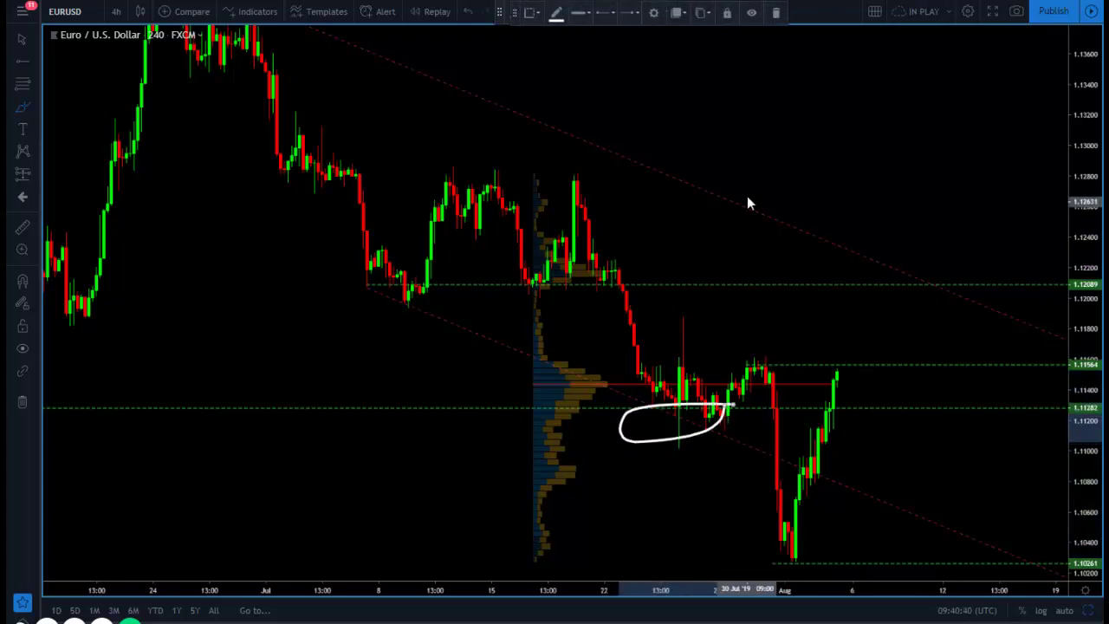
key("Delete")
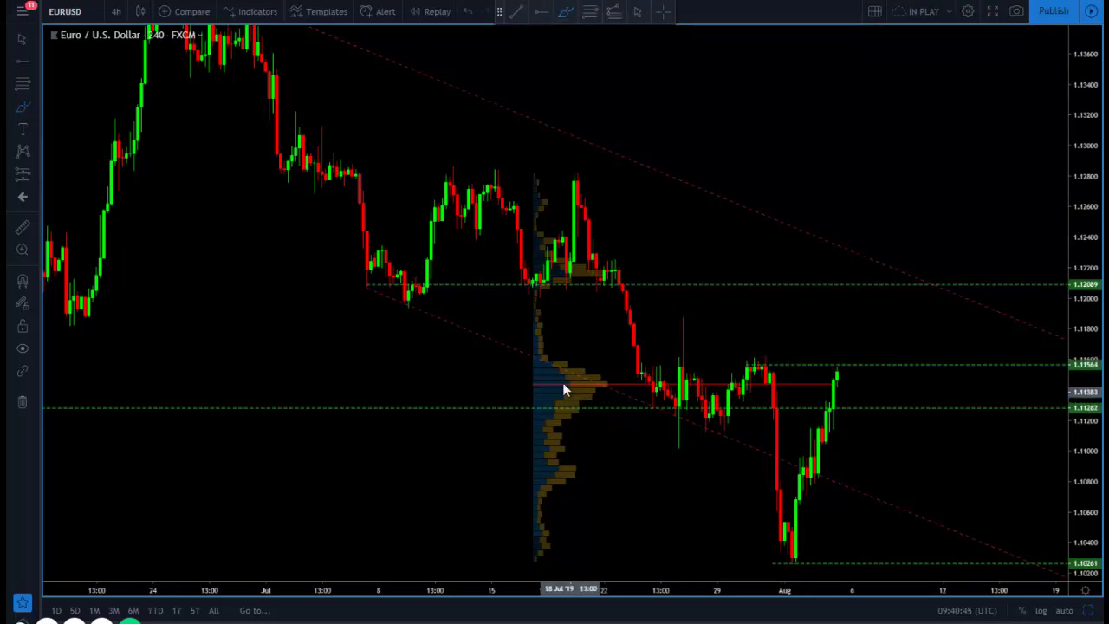
mouse_move(538, 166)
left_mouse_down()
mouse_move(512, 484)
mouse_move(597, 492)
mouse_move(599, 381)
left_mouse_up()
left_click_drag(587, 184, 539, 171)
key("Delete")
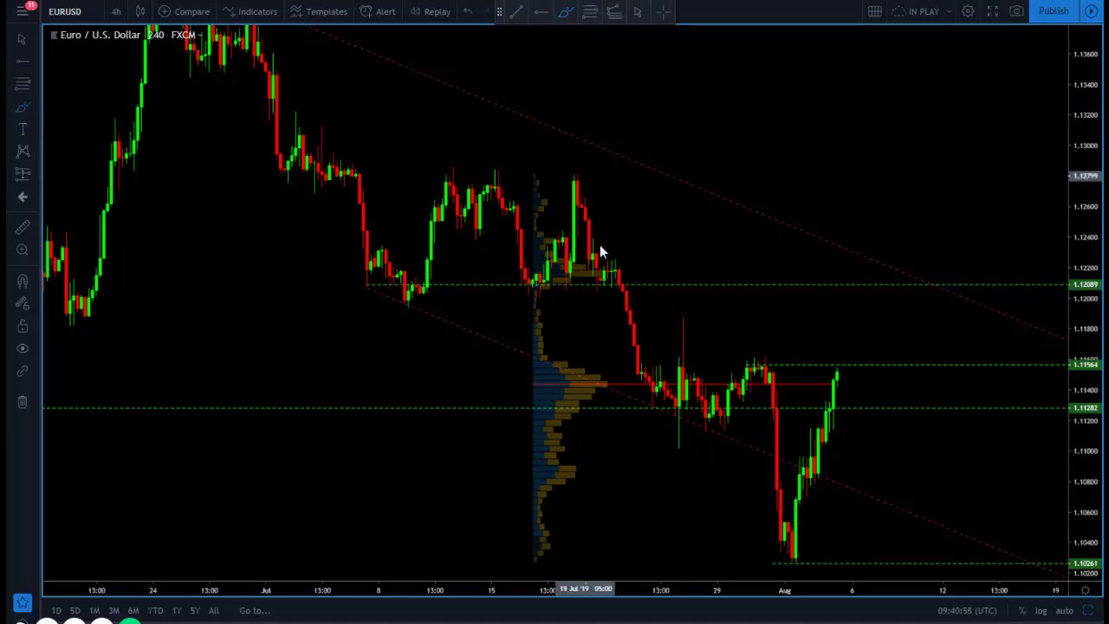
- Brush an arrow from the 18 July high near 1.1280 down to the early-August low near 1.10261, and erase it
left_click_drag(574, 175, 581, 186)
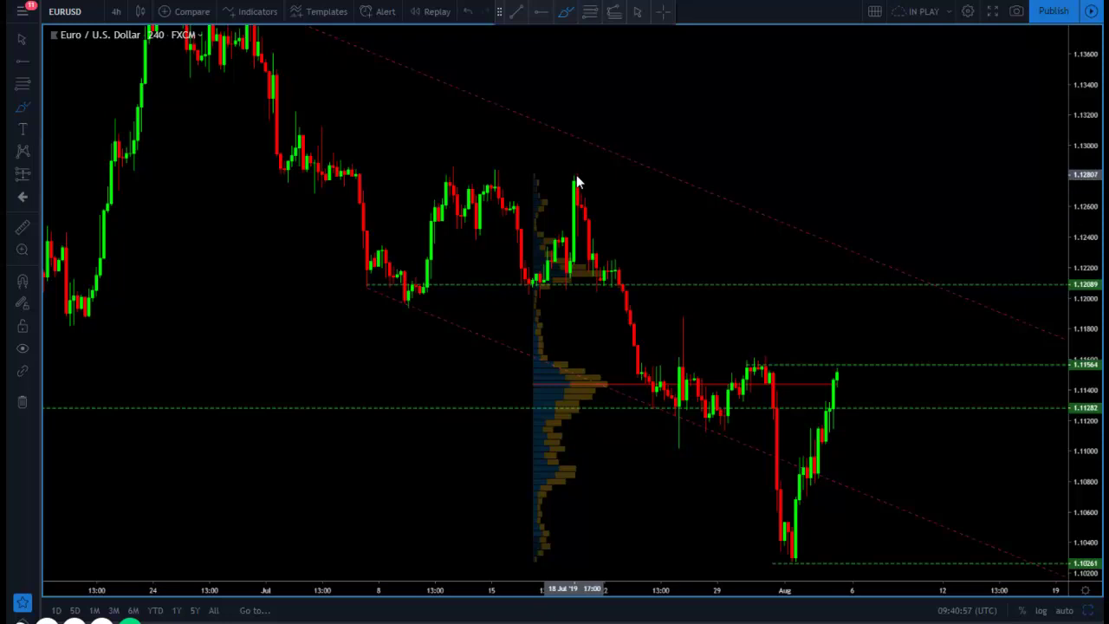
mouse_move(700, 389)
left_mouse_down()
mouse_move(790, 560)
mouse_move(741, 544)
mouse_move(784, 562)
left_mouse_up()
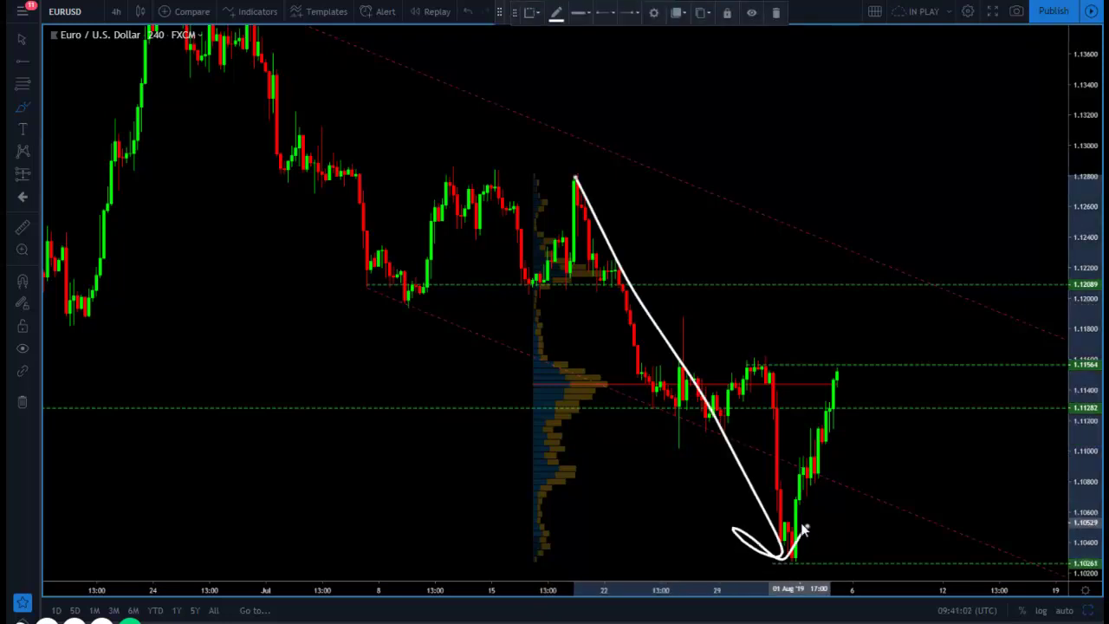
key("Delete")
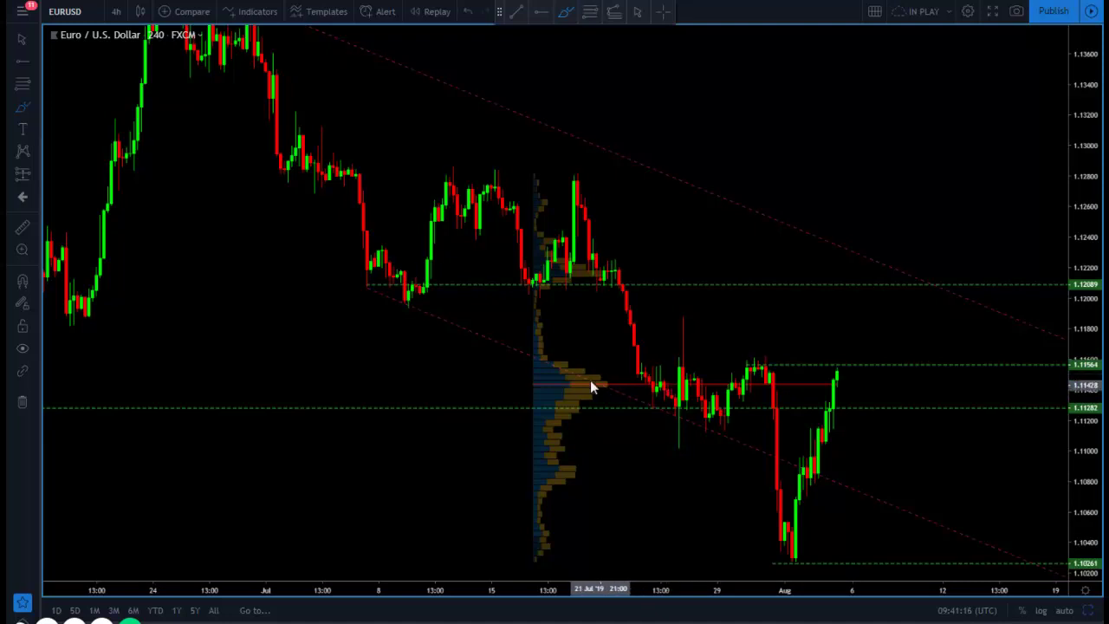
- Brush a mark on the late-July candles by the red volume line and an arrow from about 1.1270 down past 1.10261, erasing each
mouse_move(660, 374)
left_mouse_down()
mouse_move(671, 390)
mouse_move(805, 407)
mouse_move(847, 374)
mouse_move(699, 353)
mouse_move(643, 377)
left_mouse_up()
key("Delete")
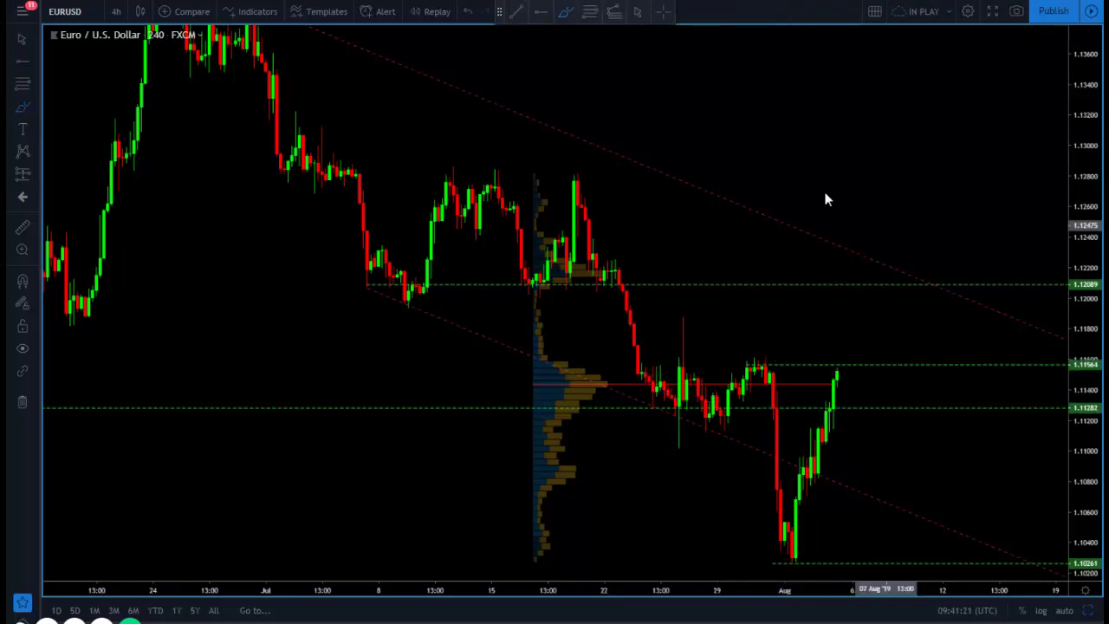
mouse_move(580, 182)
left_mouse_down()
mouse_move(664, 297)
mouse_move(735, 499)
mouse_move(779, 541)
mouse_move(806, 510)
left_mouse_up()
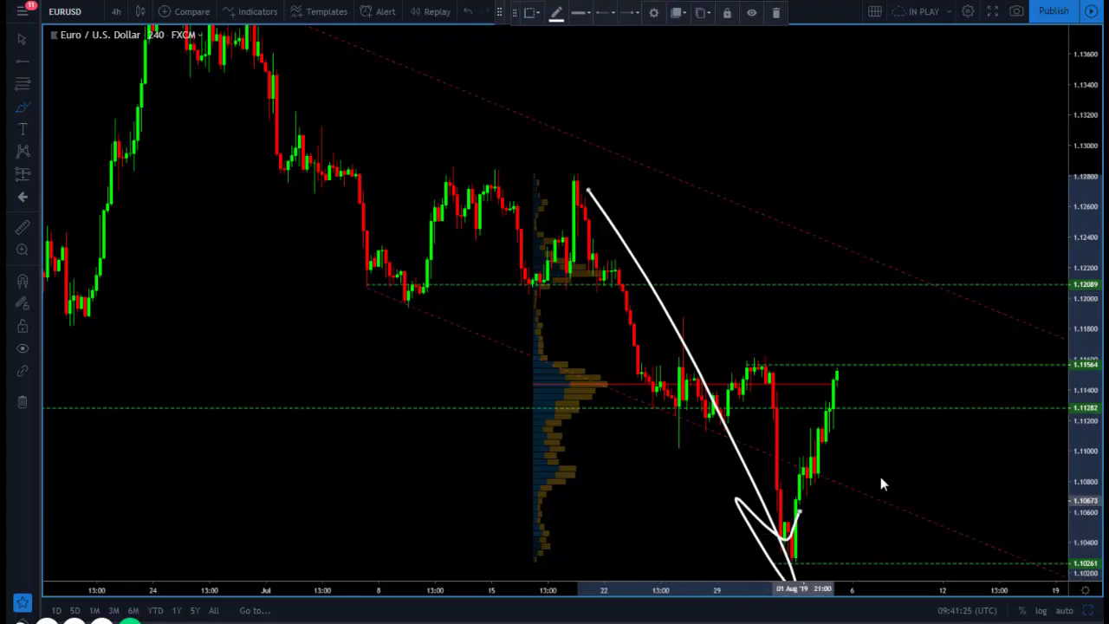
key("Delete")
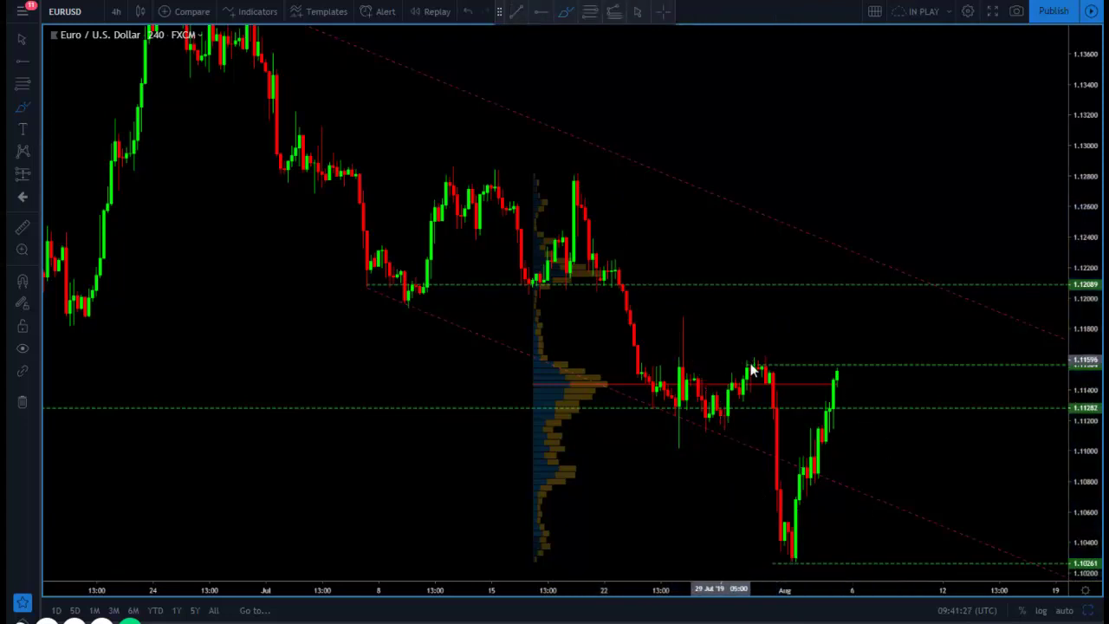
- Move the 1.11564 horizontal ray back so that it starts at about 24 July
left_click(637, 11)
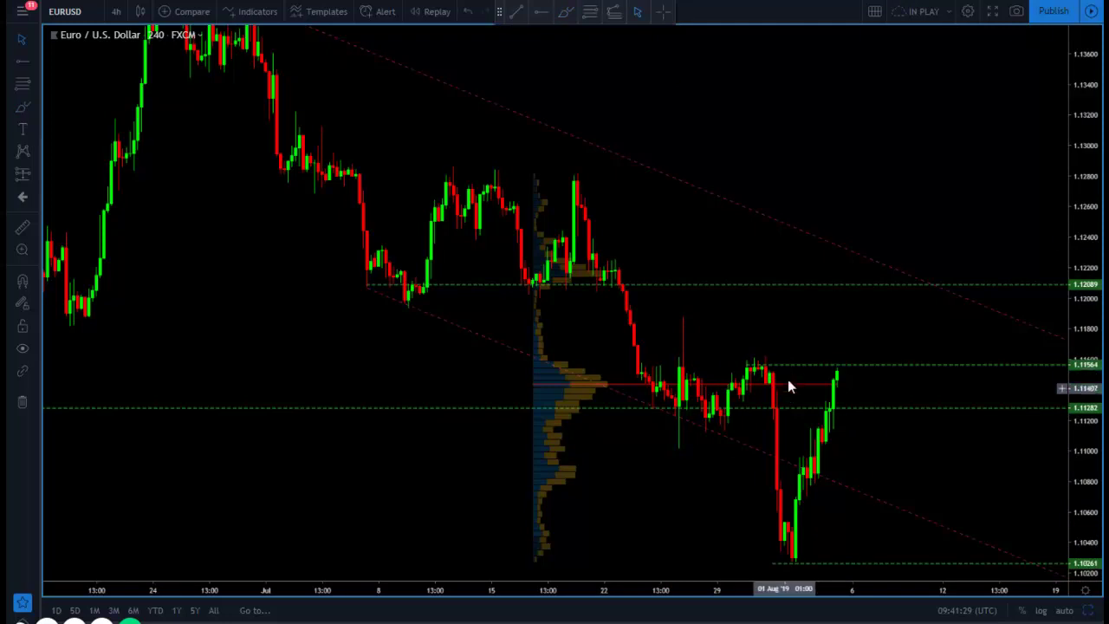
left_click_drag(787, 365, 699, 367)
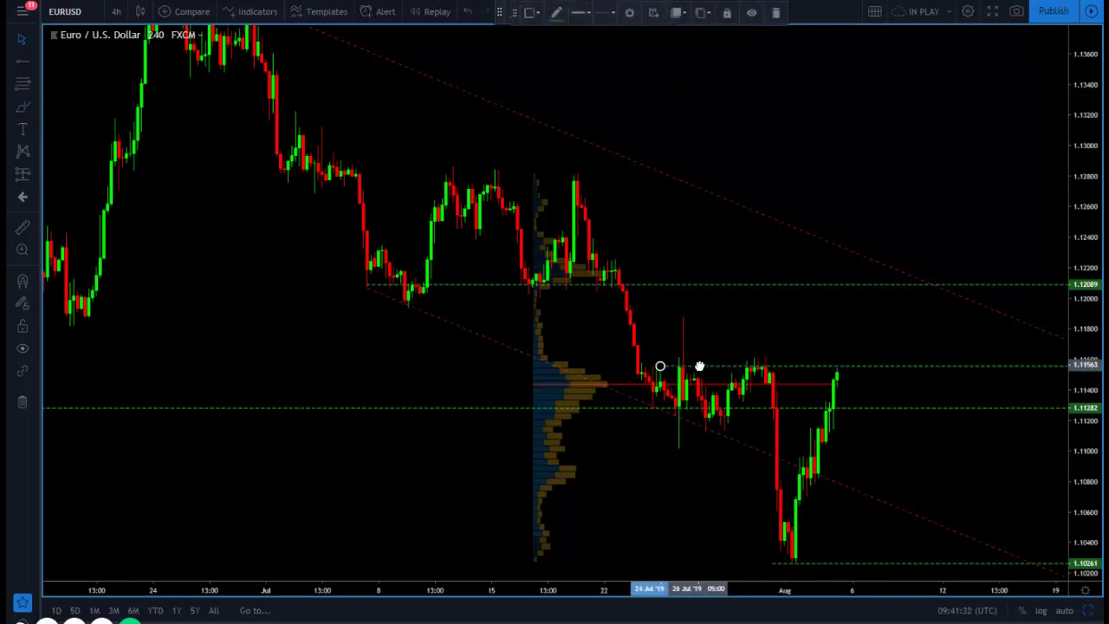
left_click(896, 372)
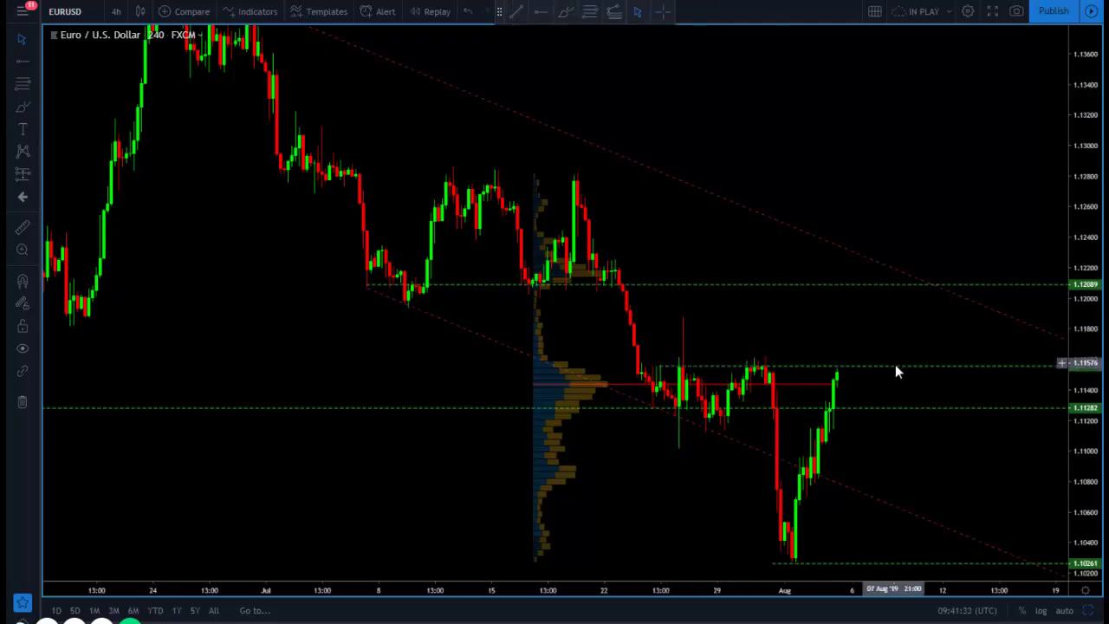
- Set the price coordinate of the horizontal ray starting on 24 July to 1.1160
left_click(896, 366)
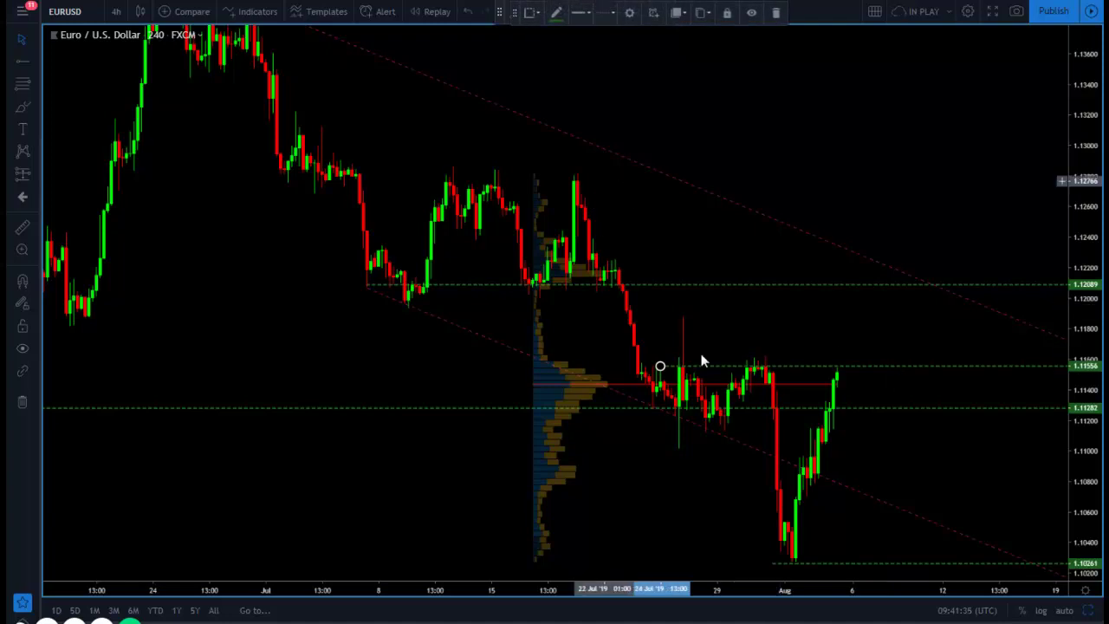
double_click(660, 366)
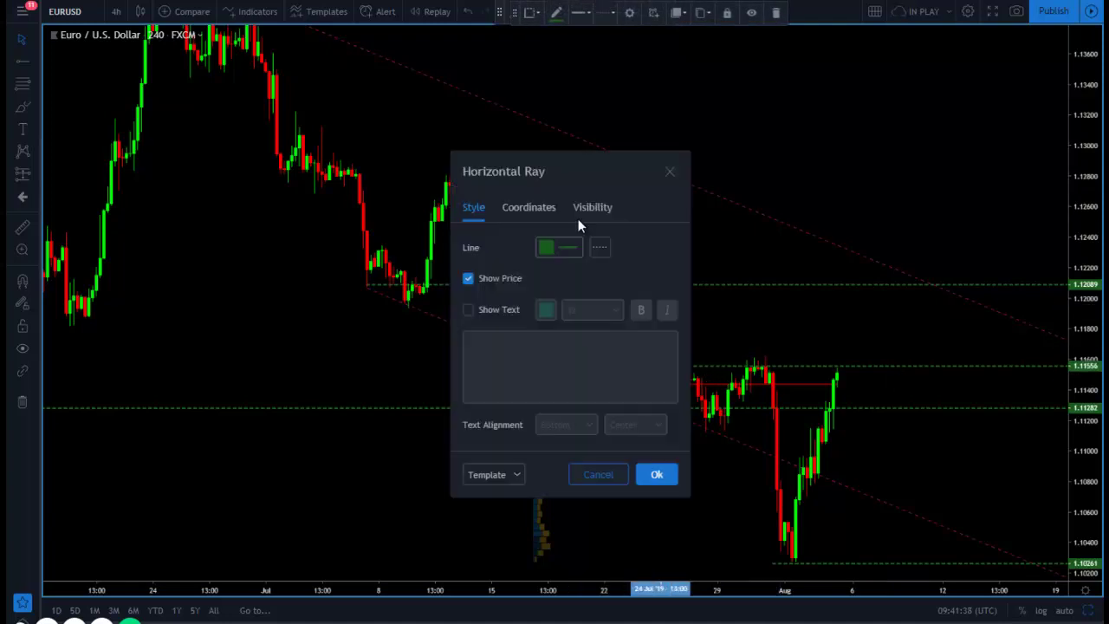
left_click(528, 208)
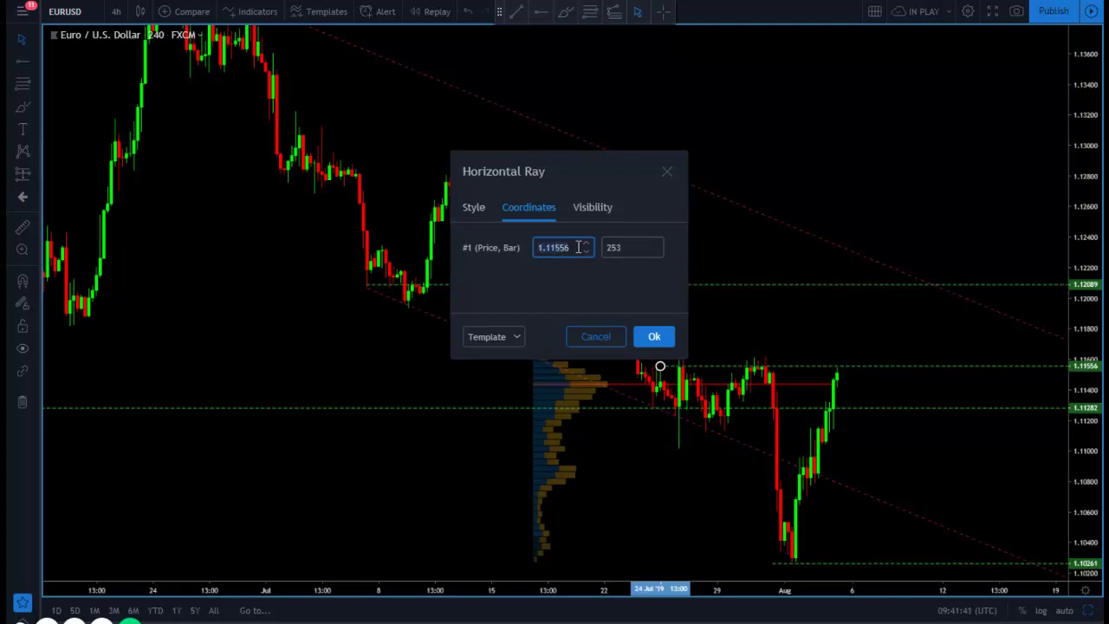
key("BackSpace")
type("60")
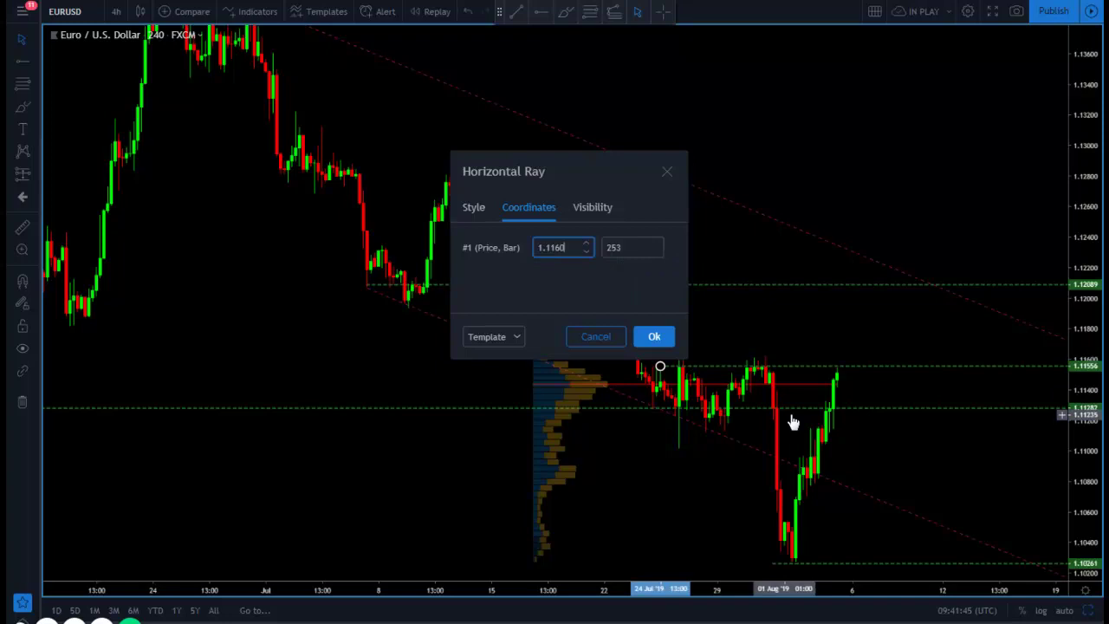
left_click(663, 336)
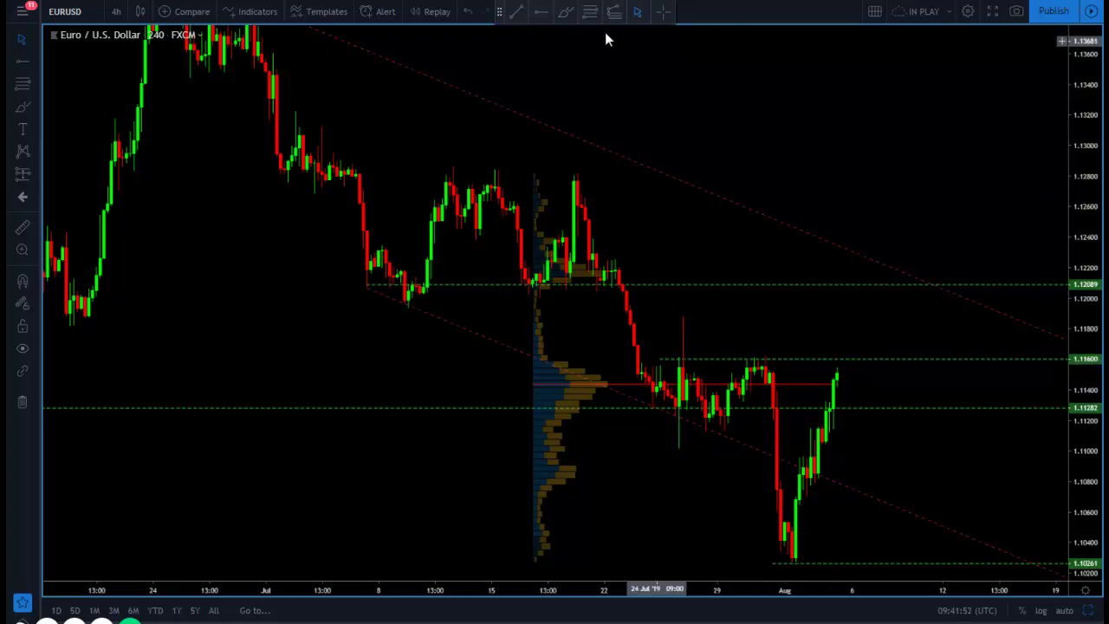
- Brush a path from the early-August low up through 1.11600, with a small pullback, to an arrowhead at the 1.12089 line, and erase it
left_click(563, 12)
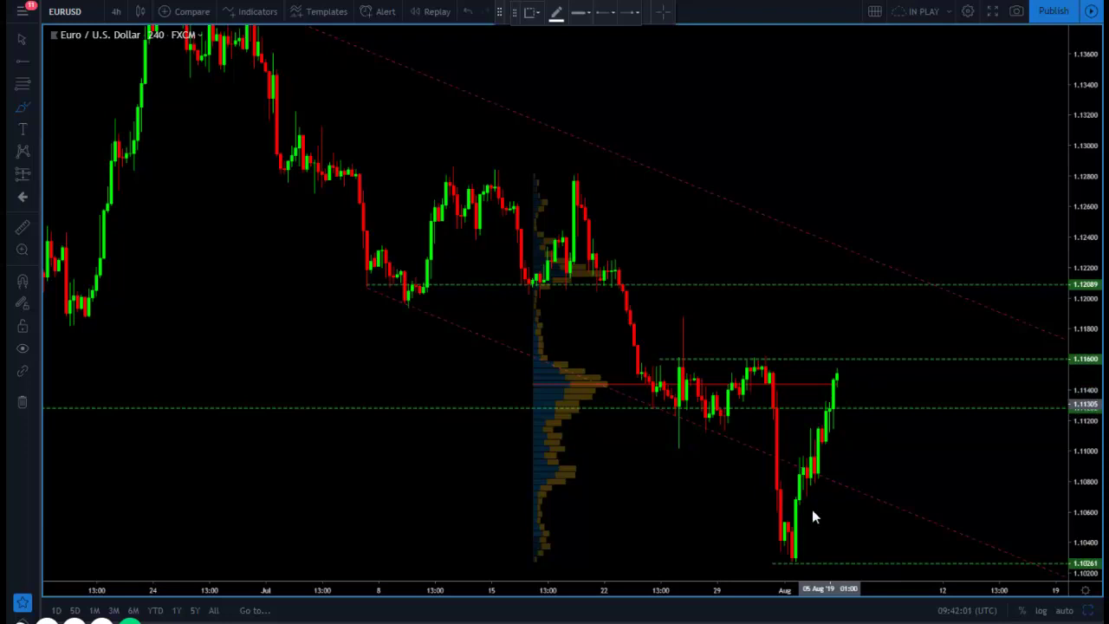
mouse_move(795, 554)
left_mouse_down()
mouse_move(841, 339)
mouse_move(869, 355)
mouse_move(919, 279)
mouse_move(896, 284)
mouse_move(923, 292)
left_mouse_up()
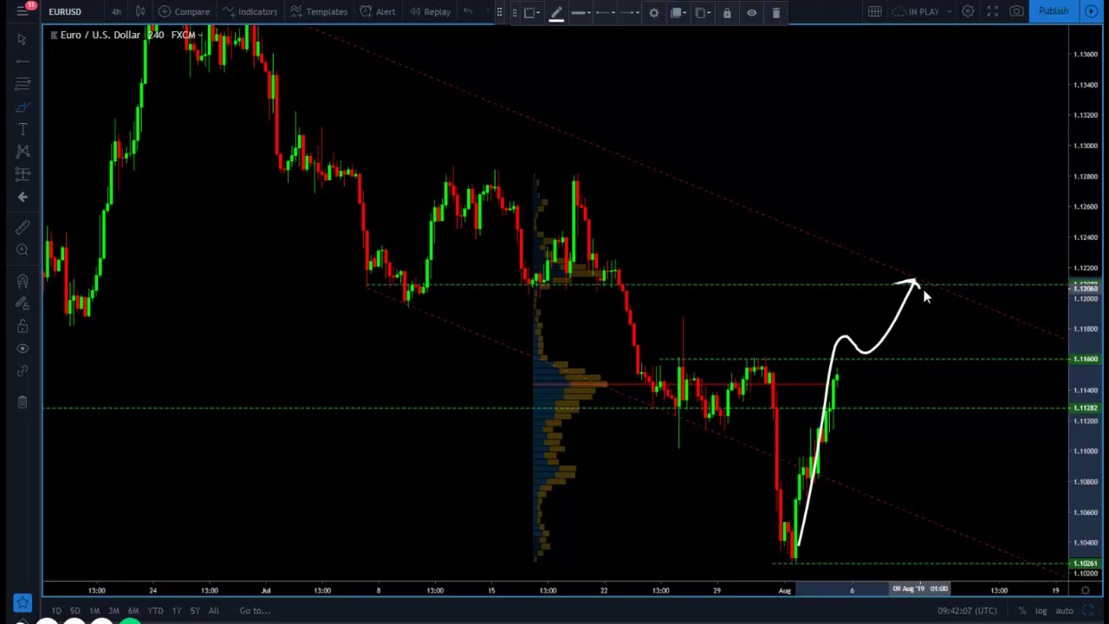
key("Delete")
- Brush a path from the early-August low through 1.11600 and the descending trendline to an arrowhead near 1.1290, and erase it
mouse_move(802, 561)
left_mouse_down()
mouse_move(871, 321)
mouse_move(913, 344)
mouse_move(944, 262)
left_mouse_up()
mouse_move(993, 187)
left_mouse_down()
mouse_move(979, 166)
mouse_move(953, 177)
mouse_move(1009, 194)
mouse_move(1004, 209)
left_mouse_up()
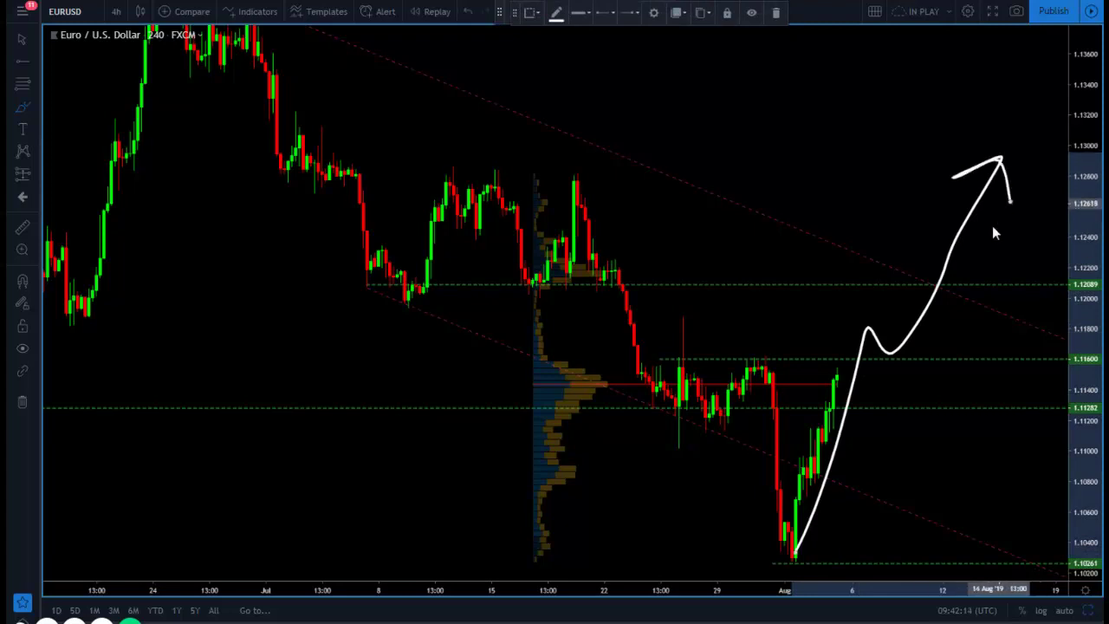
key("Delete")
- Brush a tall oval around the early-August drop and recovery between about 1.1140 and 1.10261, and erase it
mouse_move(831, 395)
left_mouse_down()
mouse_move(756, 457)
mouse_move(783, 566)
mouse_move(827, 554)
mouse_move(854, 385)
mouse_move(822, 391)
left_mouse_up()
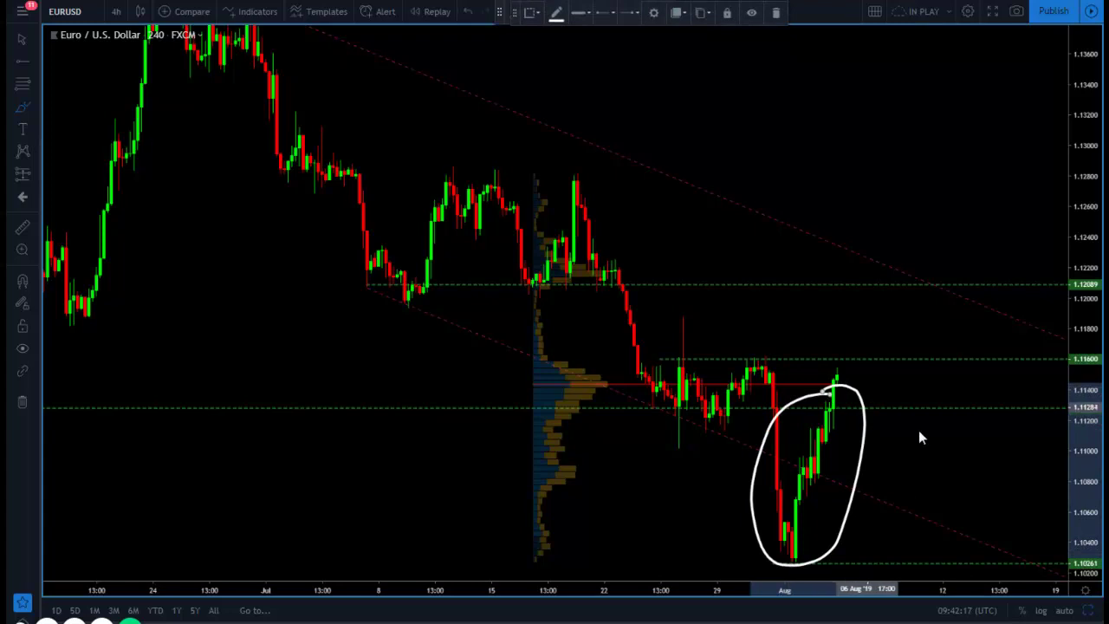
key("Delete")
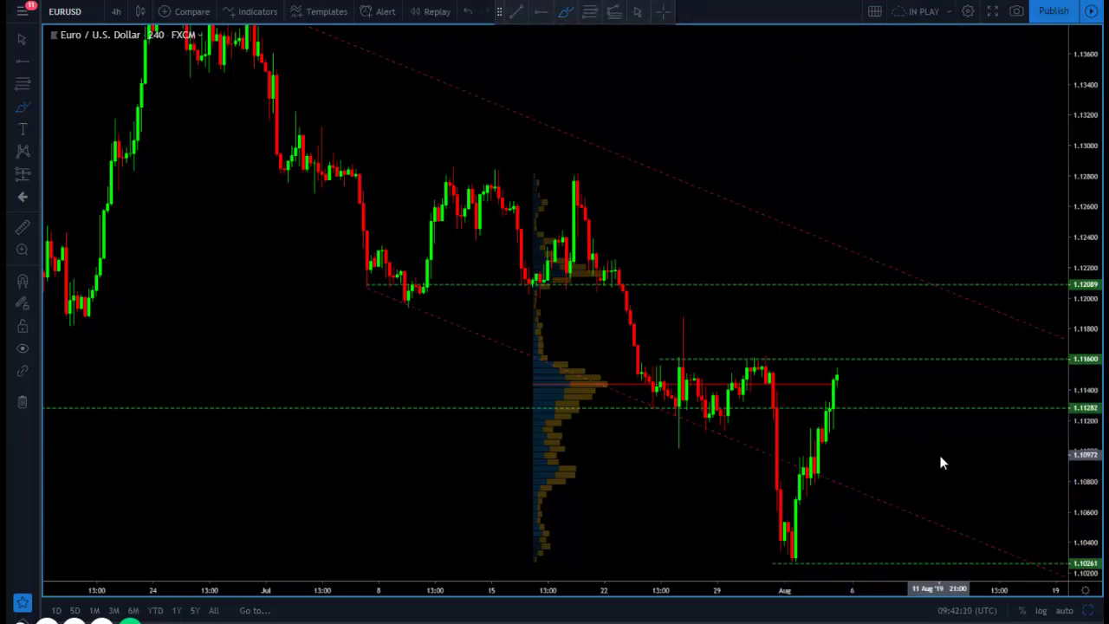